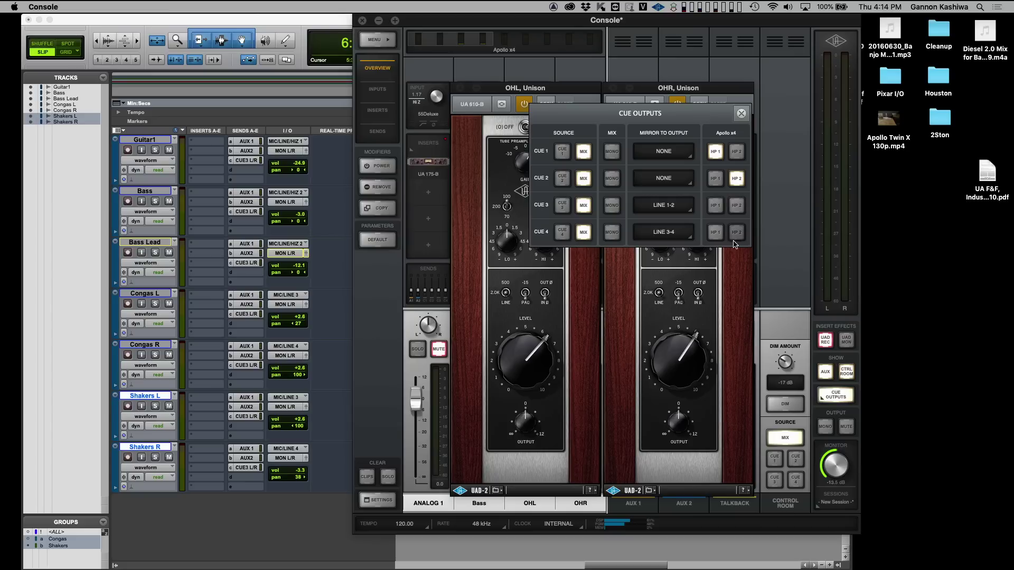
Examine the mirror output options available for CUE 3
left_click(684, 211)
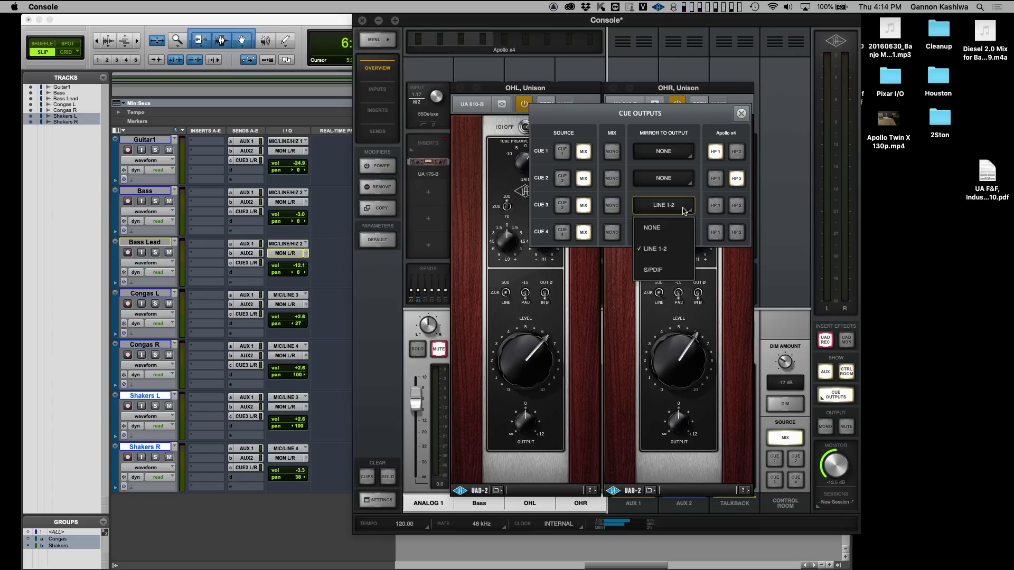
left_click(777, 209)
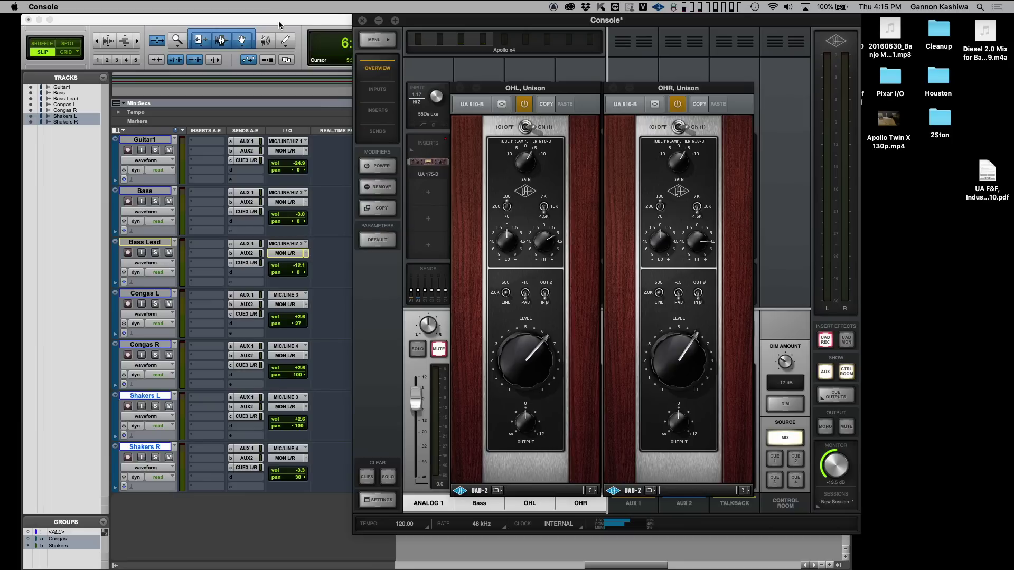
Switch to Pro Tools, open Guitar1's CUE3 L/R send, and recall the "Cues and Ocean Way" window configuration
left_click(261, 20)
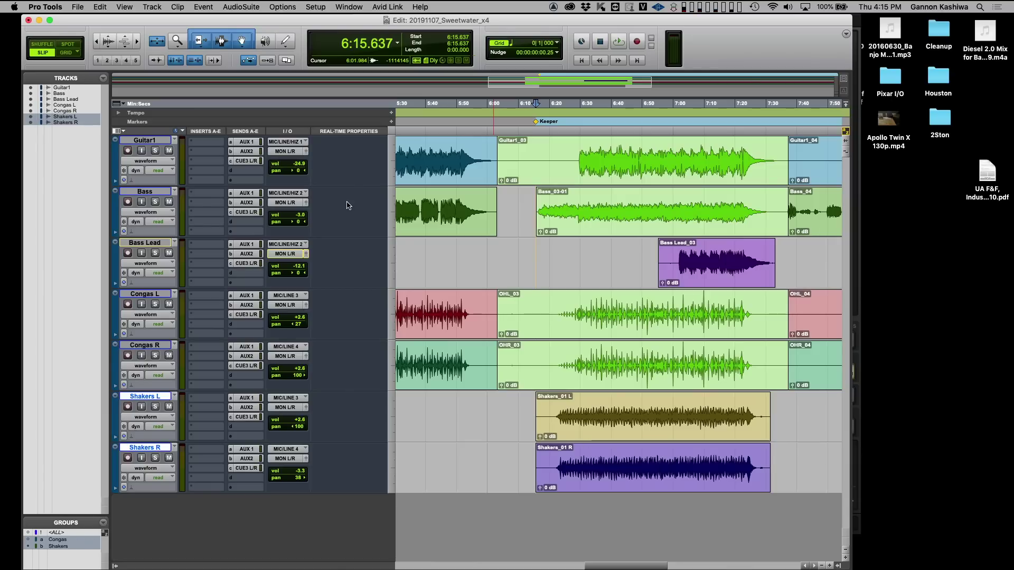
left_click(253, 162)
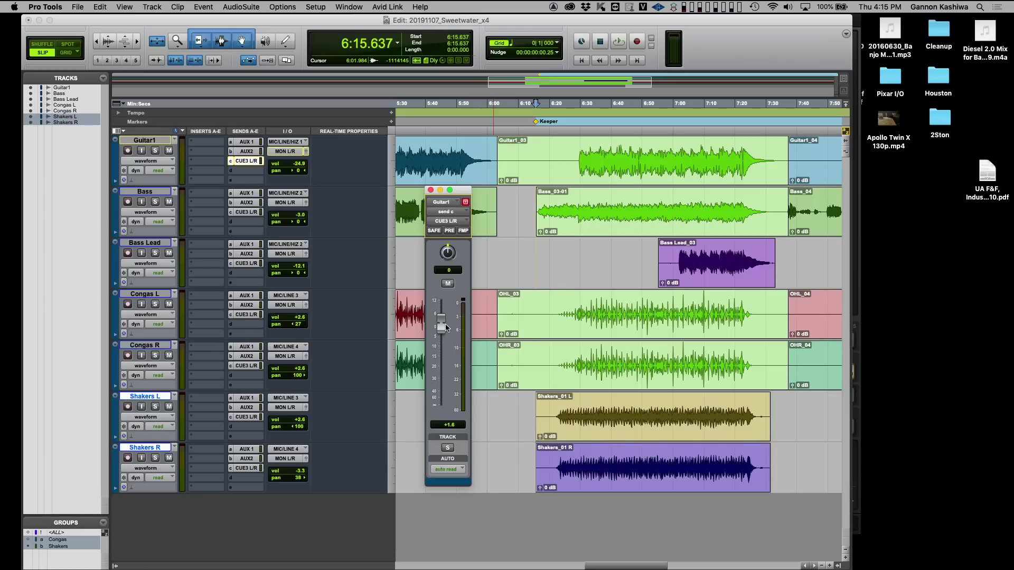
left_click(350, 6)
mouse_move(402, 19)
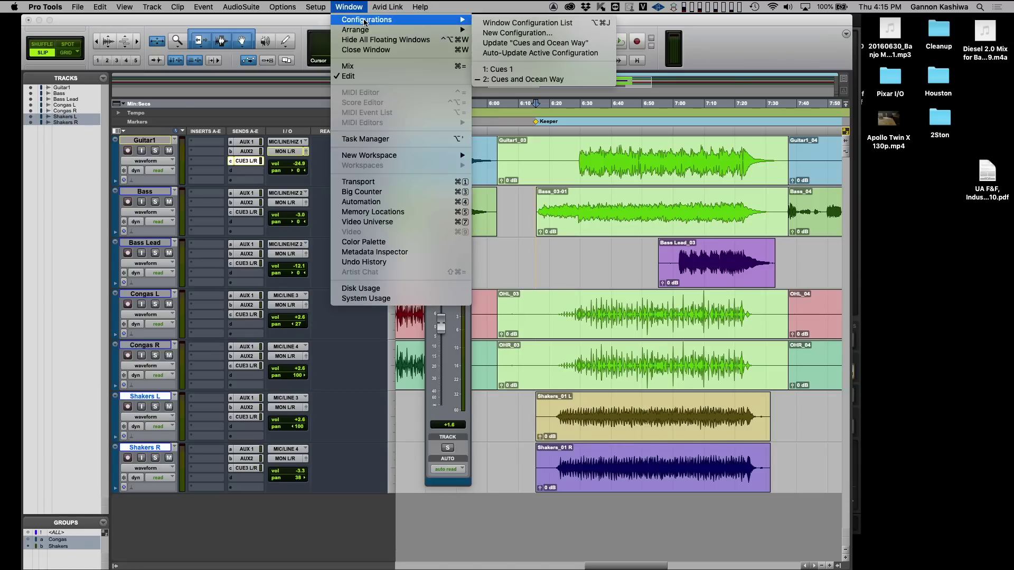
left_click(543, 79)
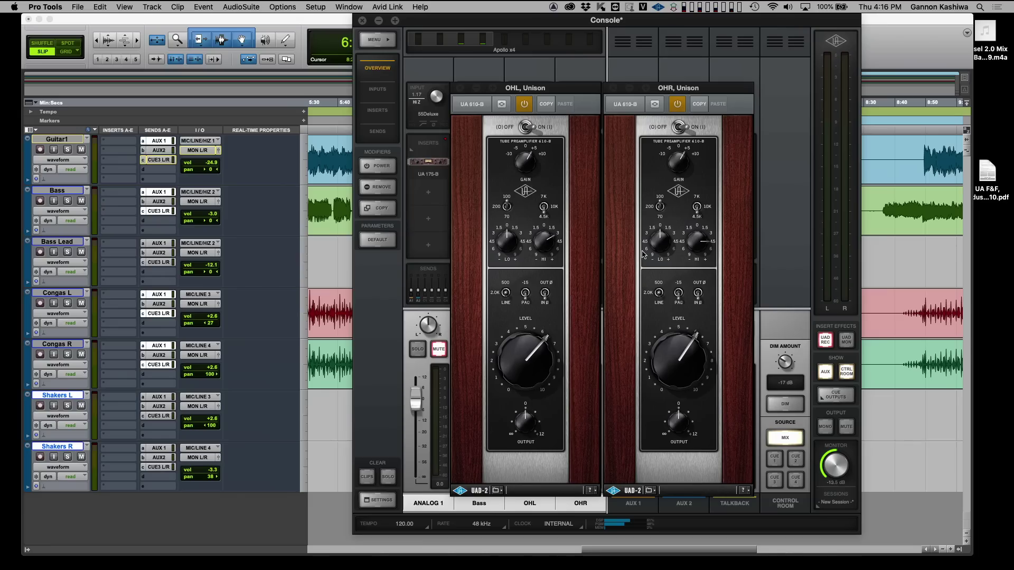
Close the OHL and OHR preamp windows and review the I/O matrix in the Console settings
left_click(540, 103)
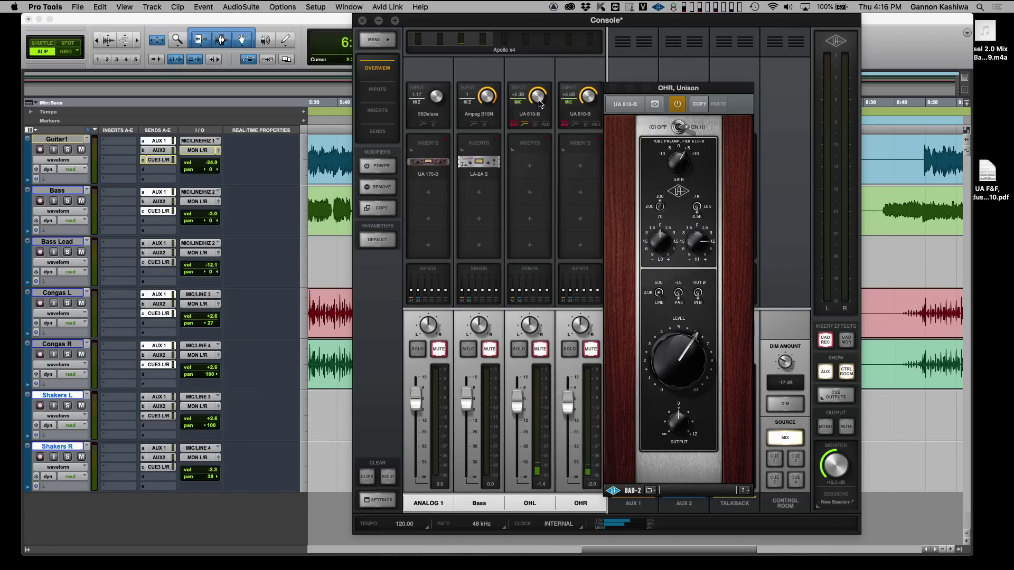
left_click(613, 90)
left_click(385, 501)
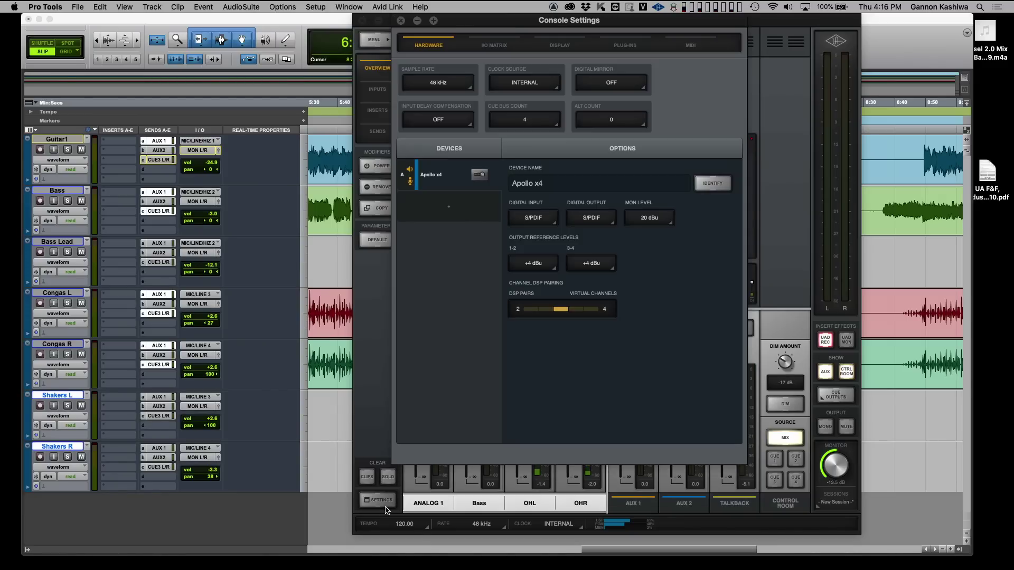
left_click(492, 47)
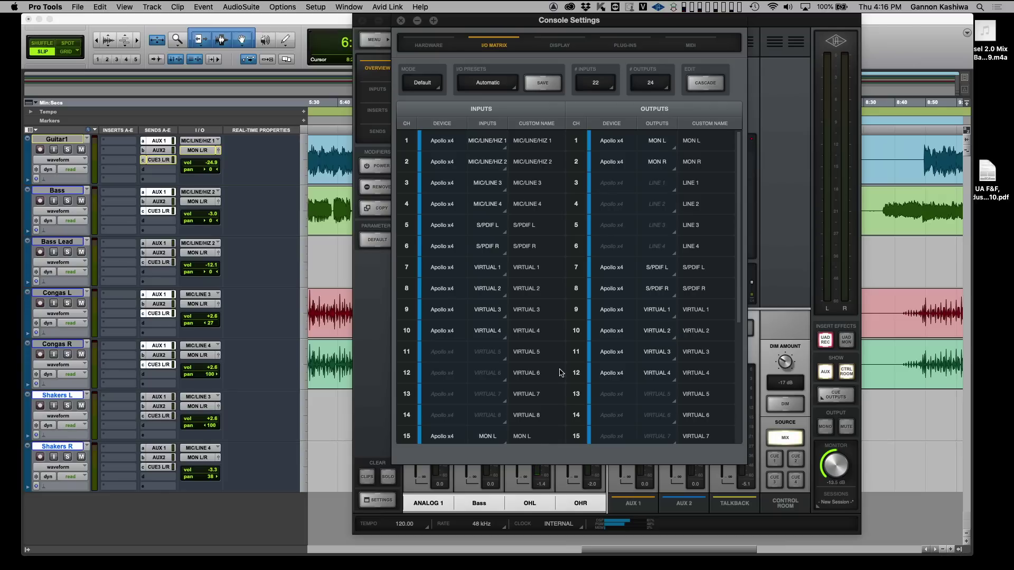
key("super+w")
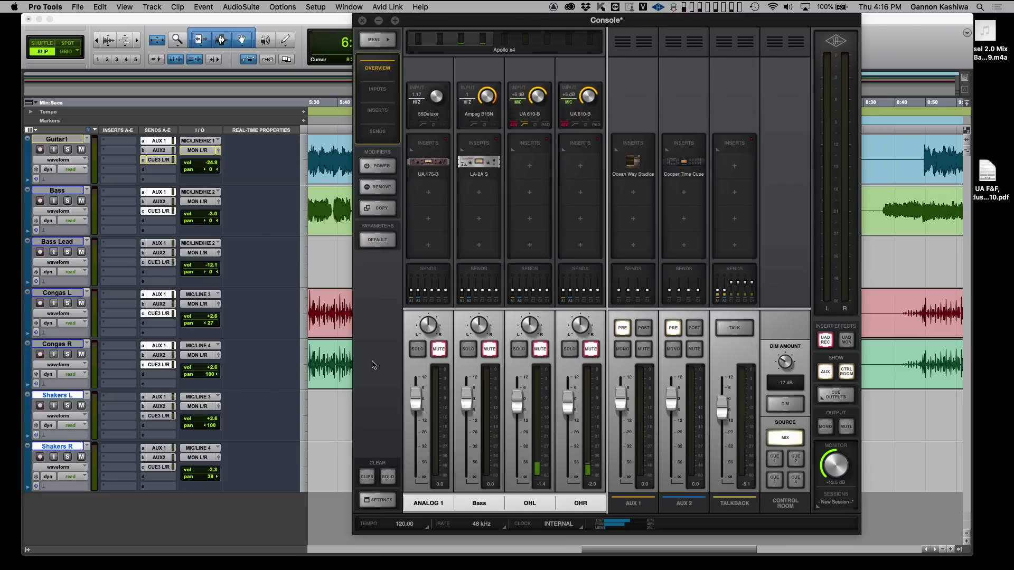
Inspect the sends of the "Send to AUX1" virtual channel and open its name for editing
left_click_drag(482, 40, 561, 36)
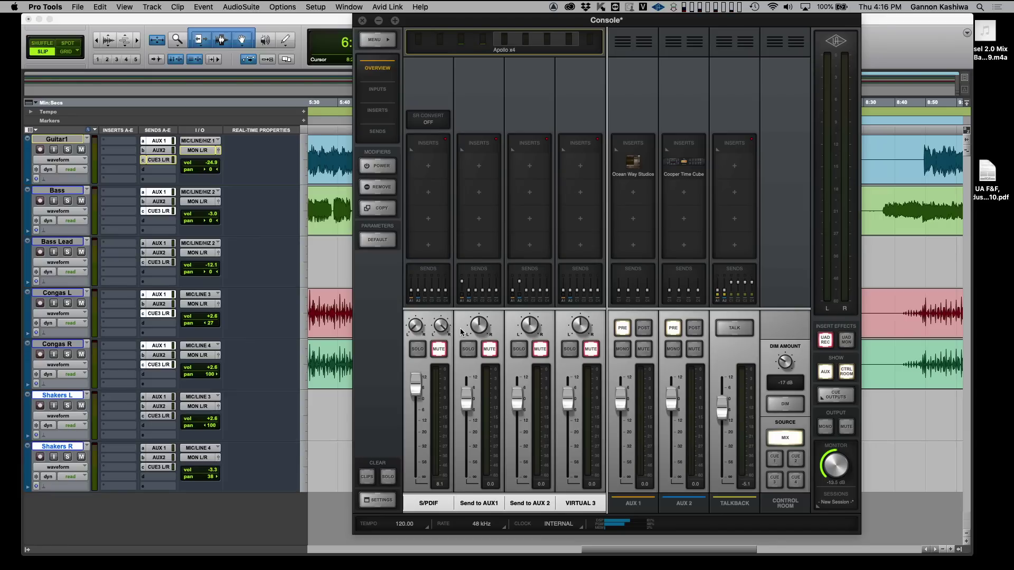
left_click(483, 281)
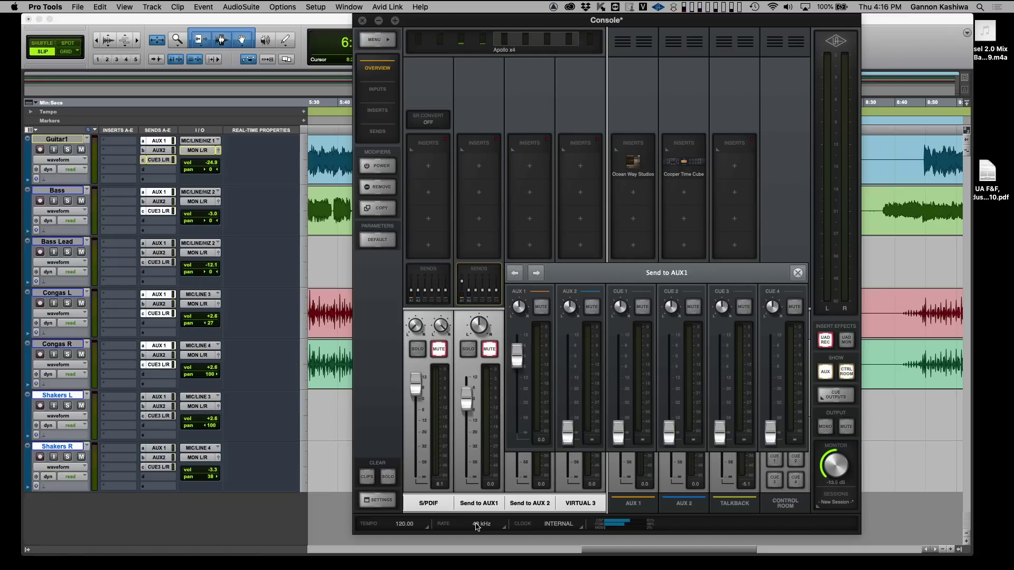
double_click(484, 504)
key("BackSpace")
key("Return")
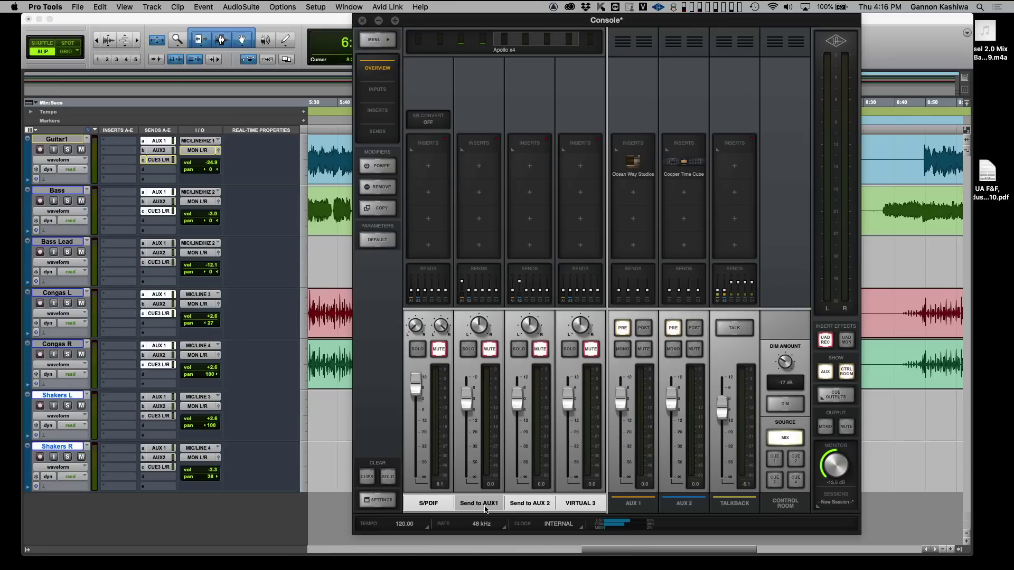
Switch to Pro Tools and inspect the AUX 1 send and its routing on the Guitar1 track
left_click(191, 118)
left_click(159, 141)
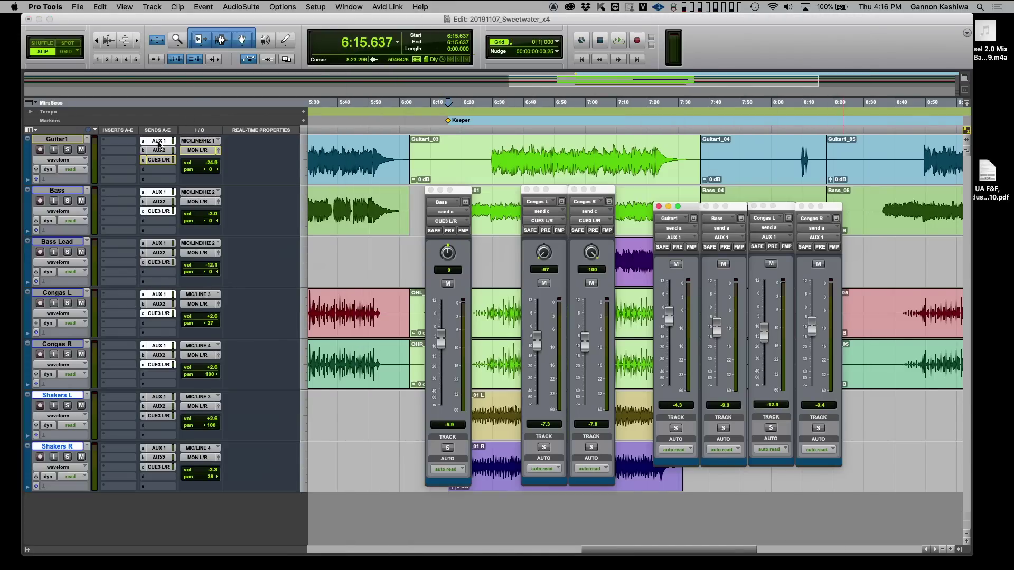
left_click(143, 142)
mouse_move(169, 146)
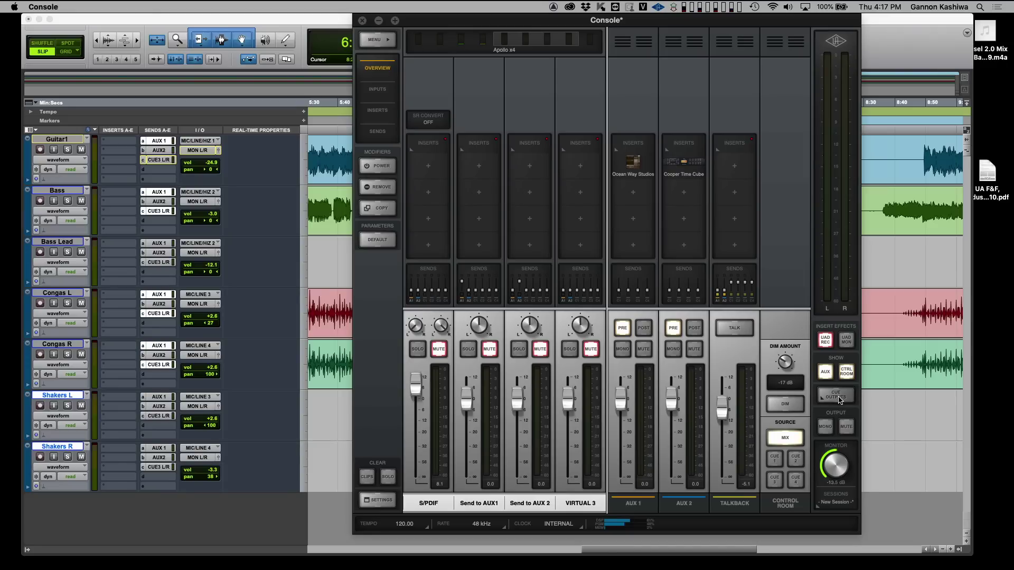
Review the cue output assignments in Console, along with the sends of the S/PDIF channel
left_click(837, 396)
left_click_drag(752, 400, 760, 116)
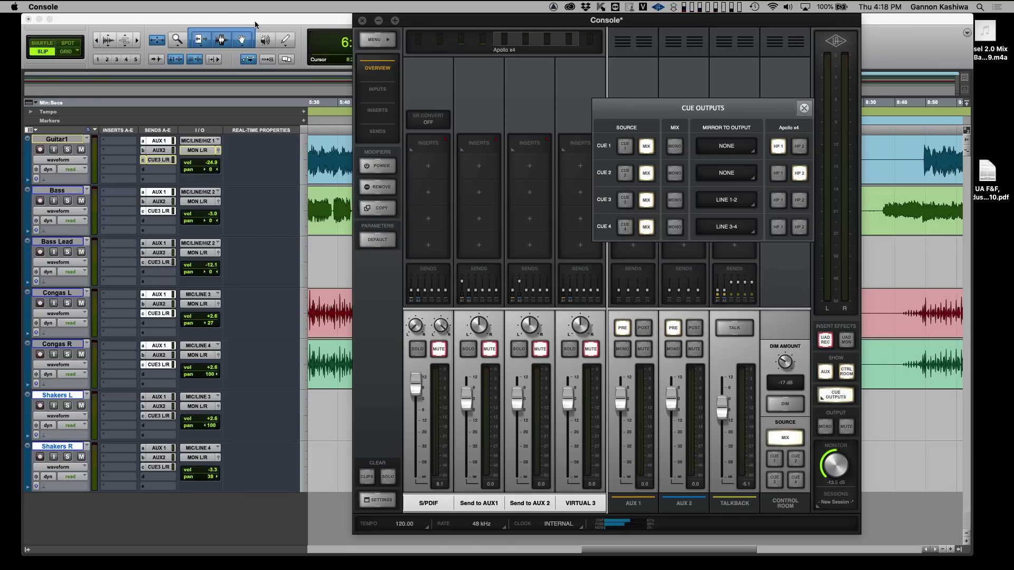
left_click(433, 291)
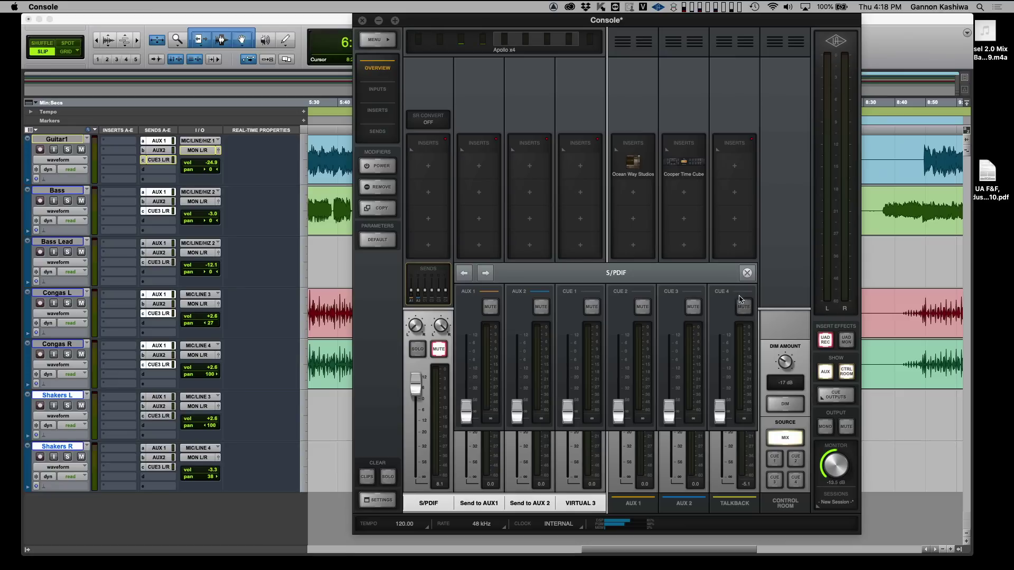
left_click(746, 273)
Switch to Pro Tools and check the routing options for Guitar1's empty send slot d
left_click(317, 21)
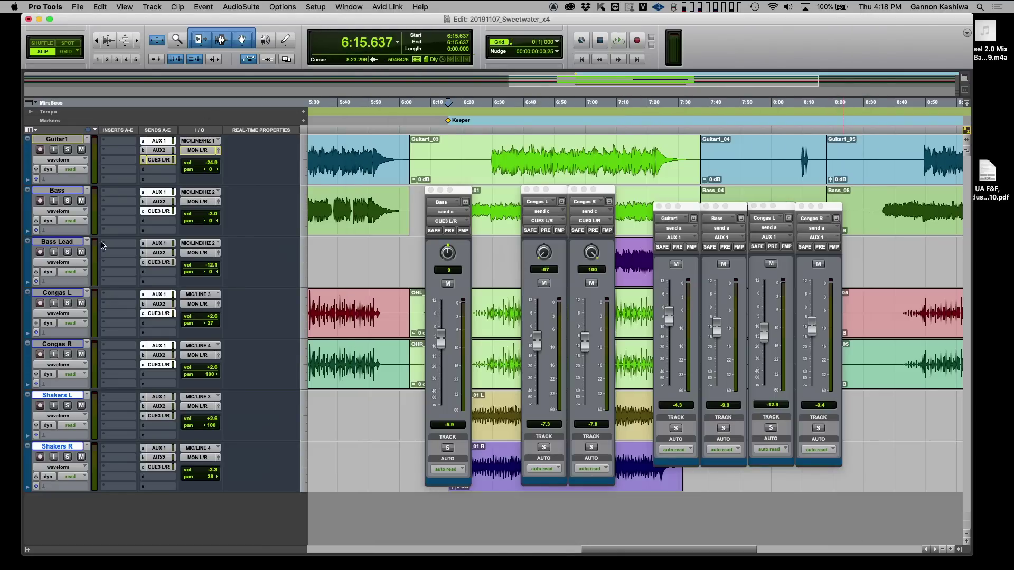
left_click(143, 170)
mouse_move(154, 169)
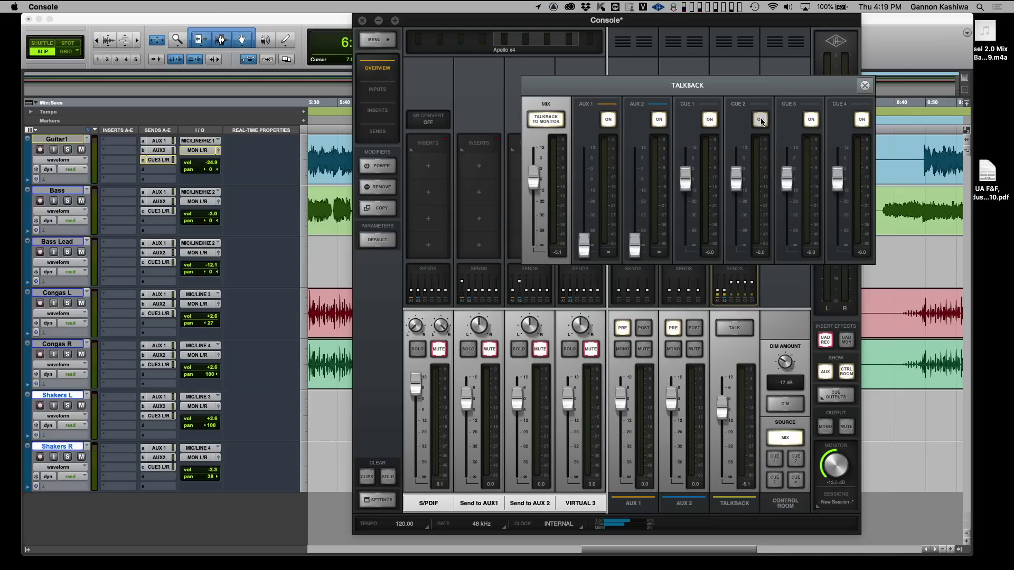
Toggle Talkback to Monitor in the Console talkback sends
left_click(556, 127)
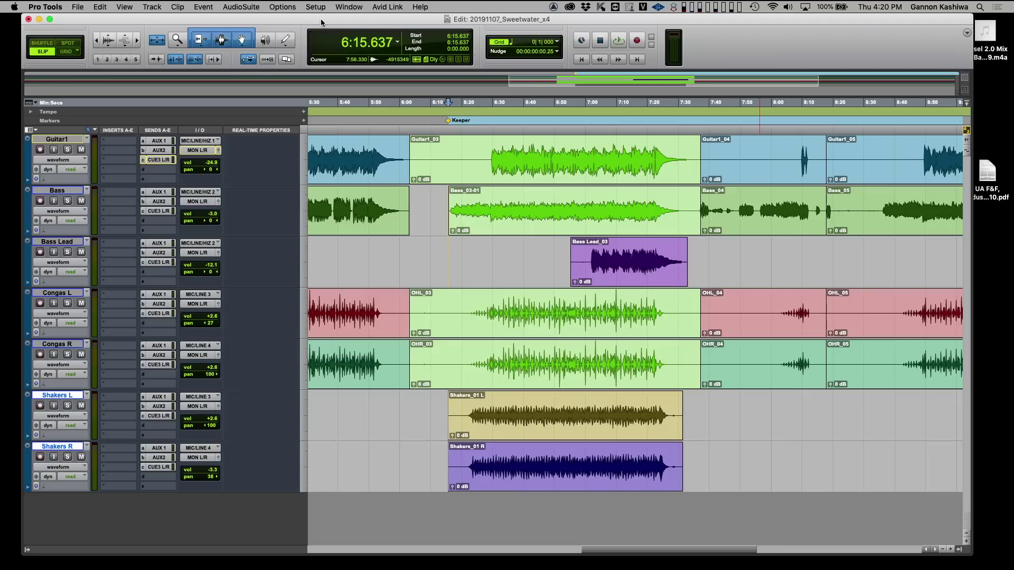
Switch to Console and examine the Bass channel's Ampeg B15N Unison amp and LA-2A S insert, closing both plug-in windows
key("super+Tab")
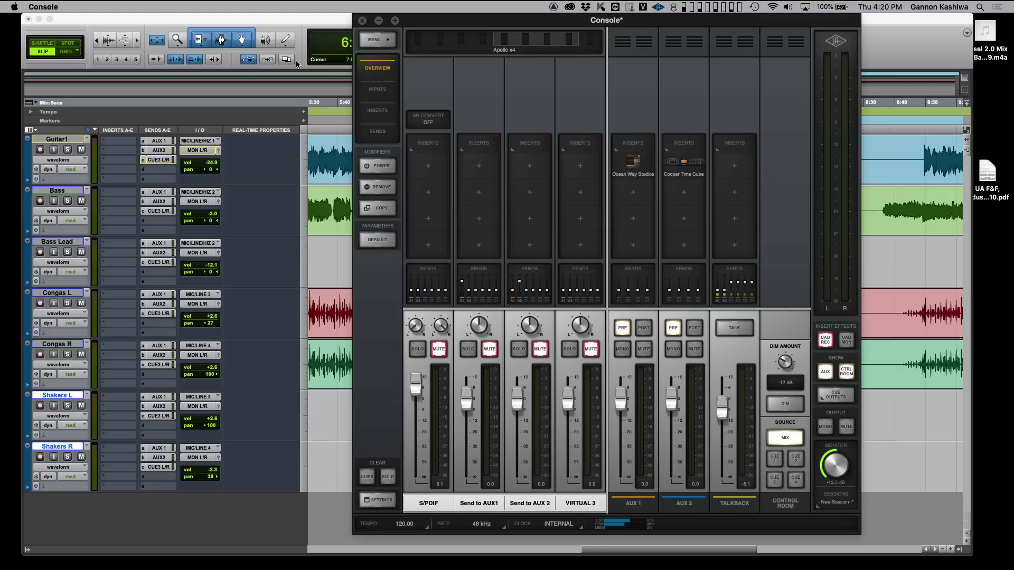
left_click(423, 40)
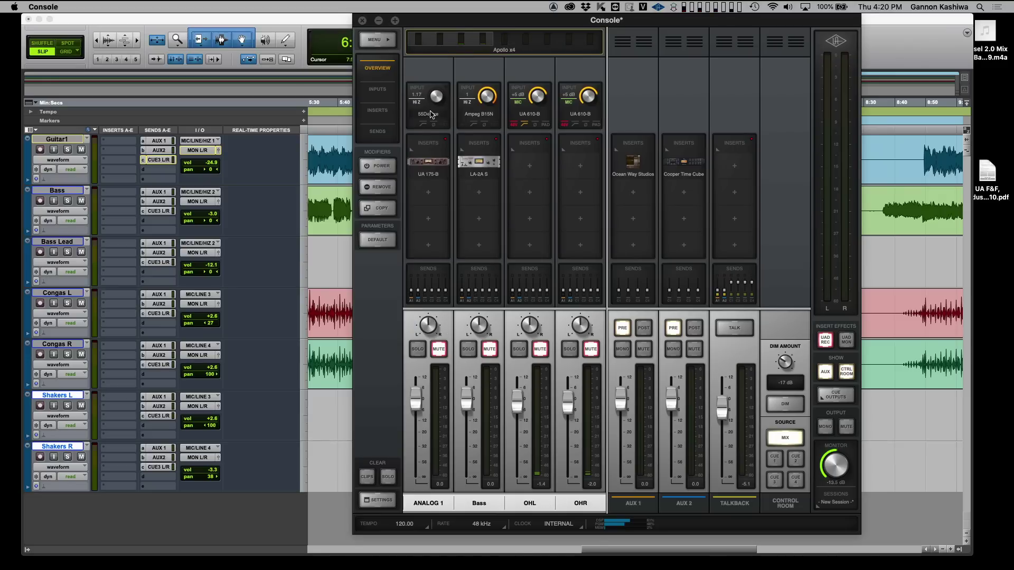
left_click(479, 115)
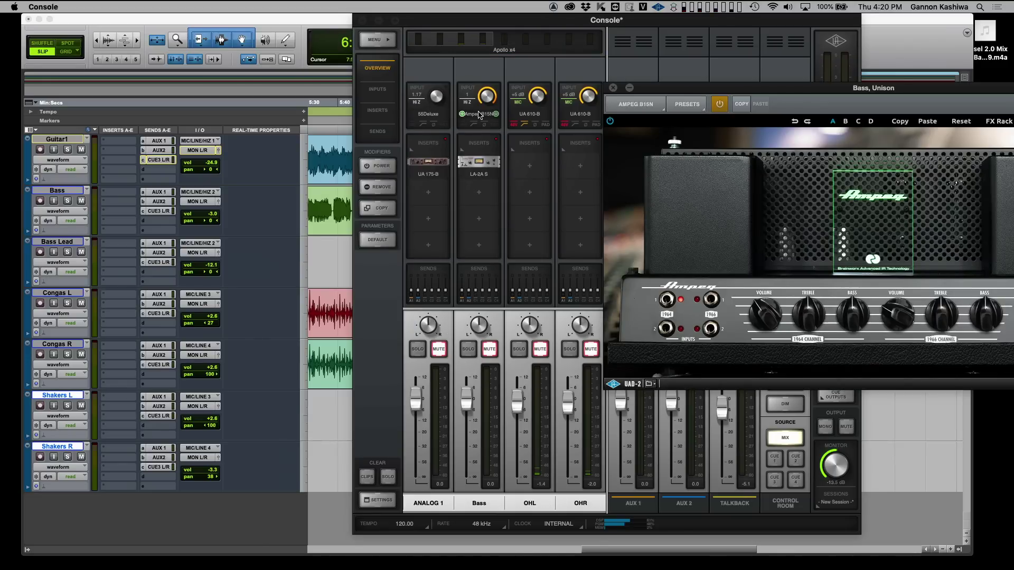
left_click(482, 170)
left_click_drag(869, 104, 622, 191)
left_click_drag(810, 83, 667, 22)
left_click(442, 190)
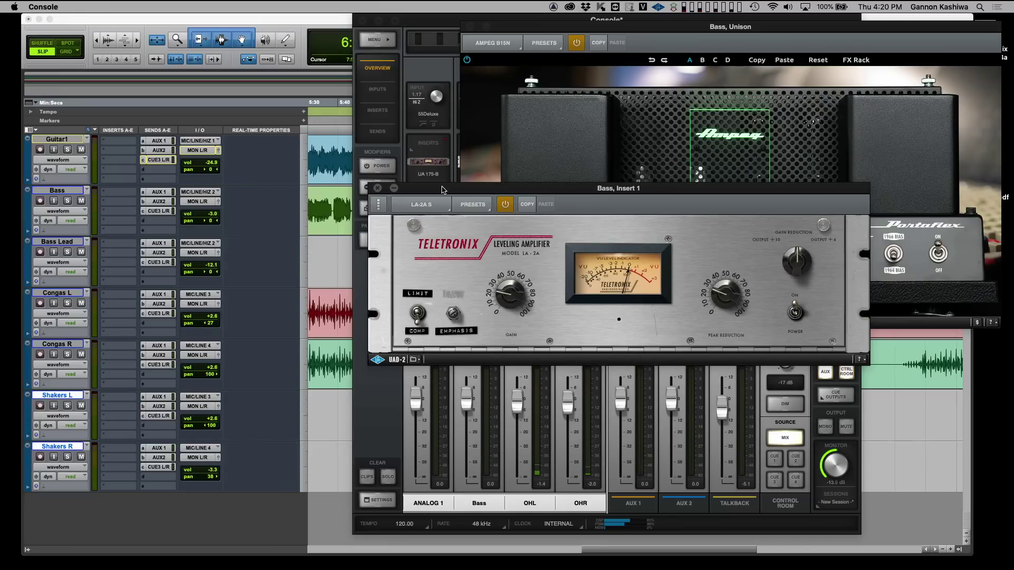
left_click(378, 186)
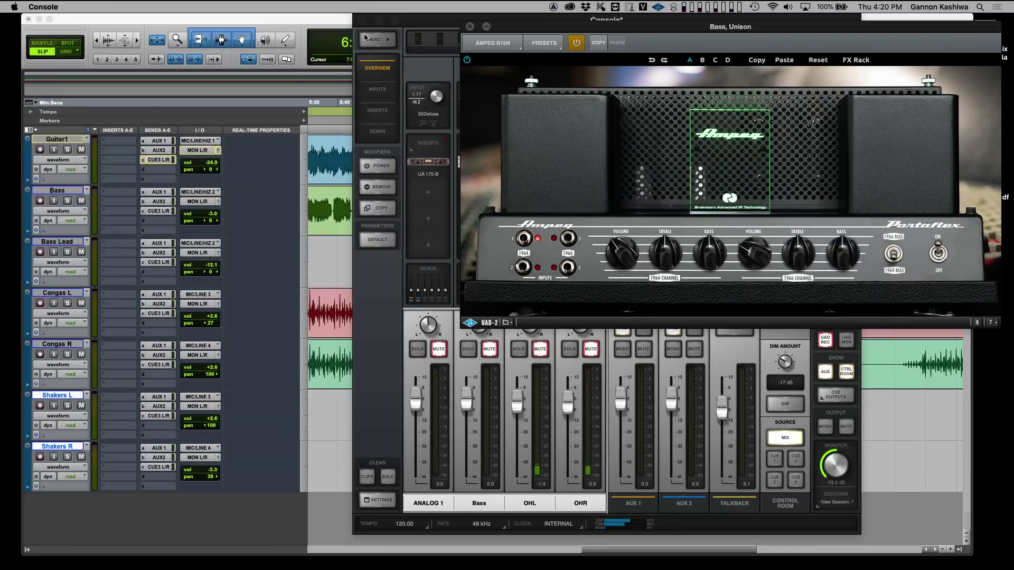
left_click(469, 27)
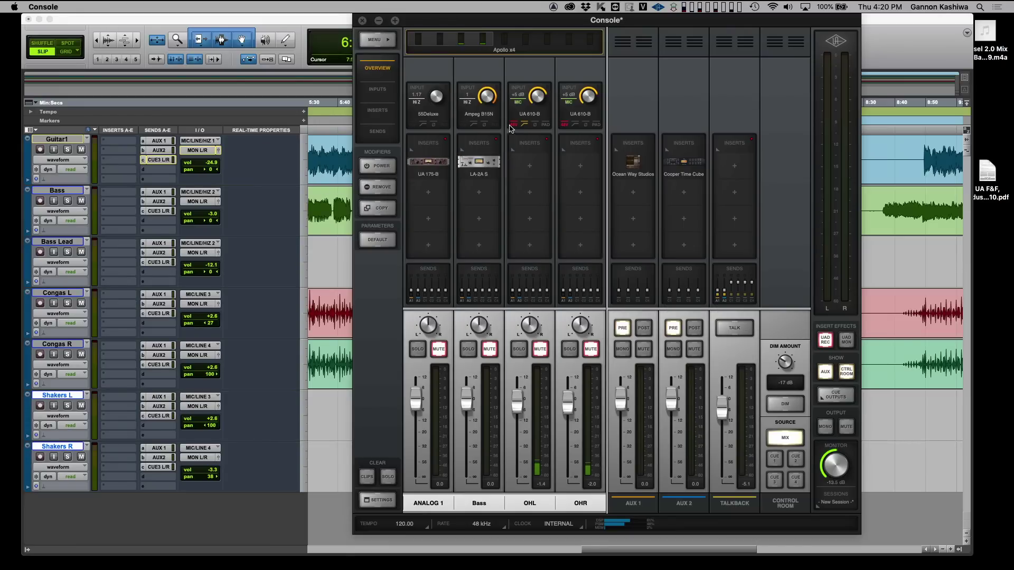
Load the "SWEETWATER ELECTRO GUIT" channel preset on the OHL channel and close the preset browser
left_click(530, 146)
left_click(529, 146)
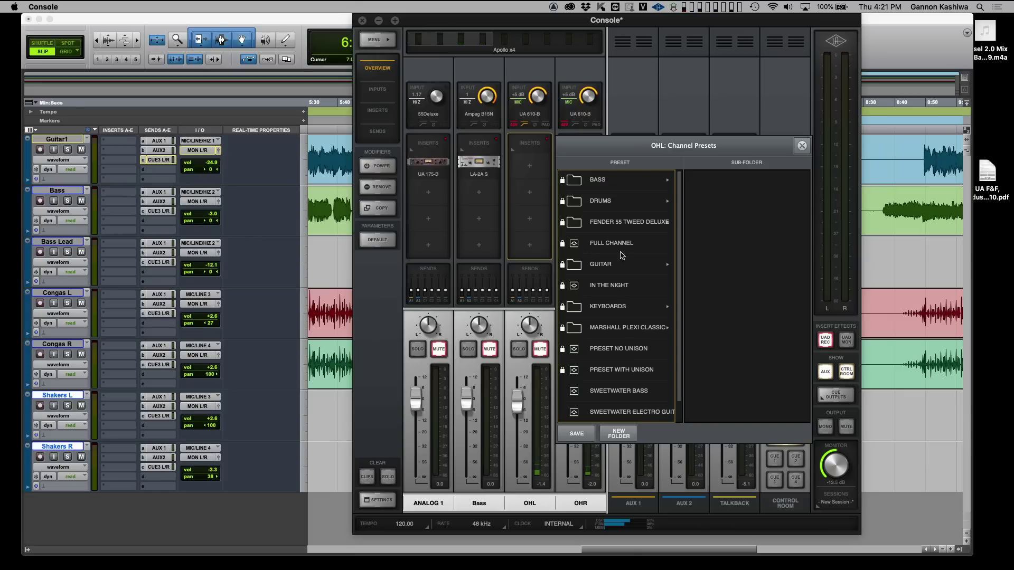
left_click(624, 415)
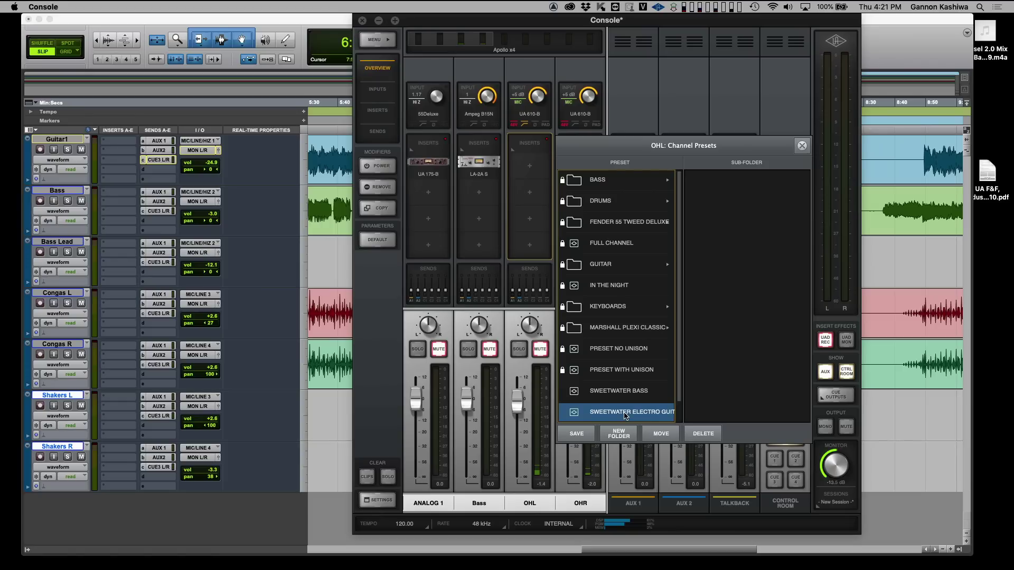
left_click(625, 416)
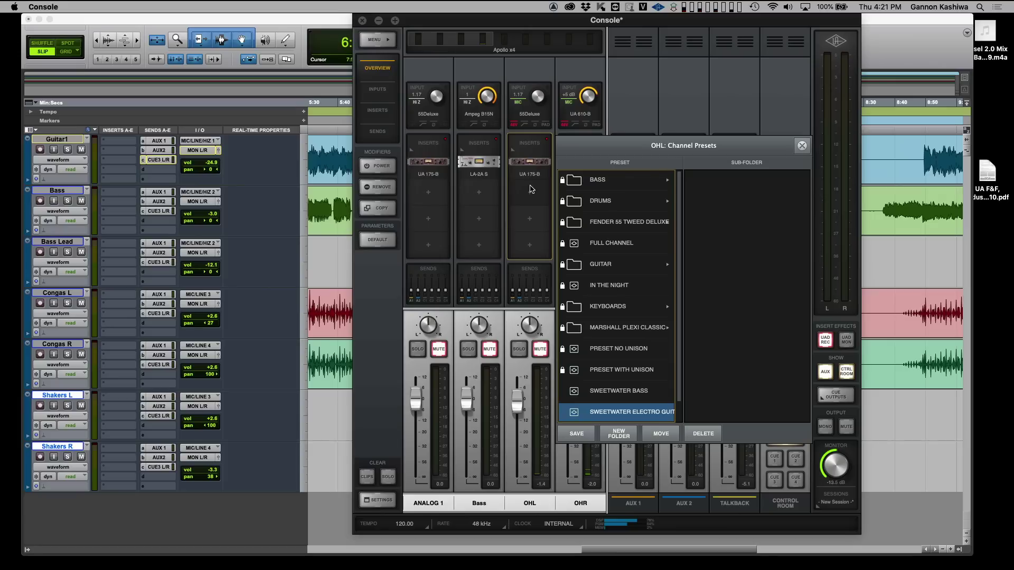
left_click(801, 146)
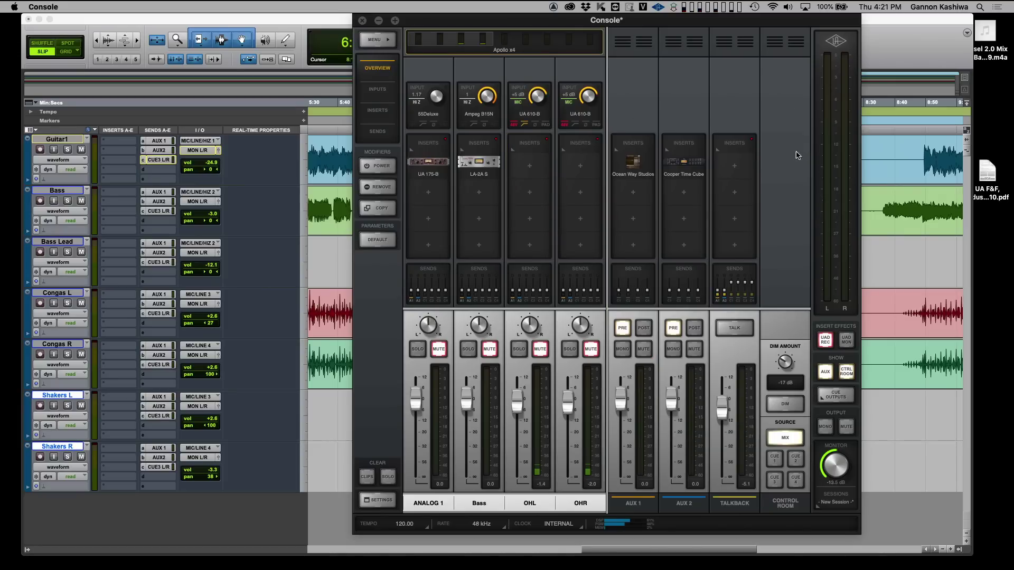
Open the save form for an OHL channel preset and close it without saving
left_click(535, 147)
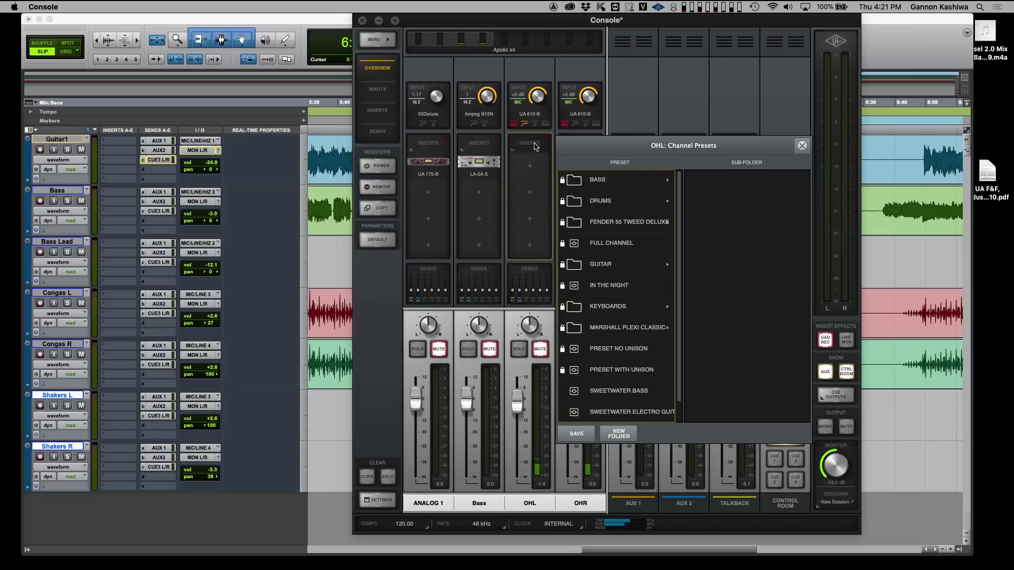
left_click(577, 434)
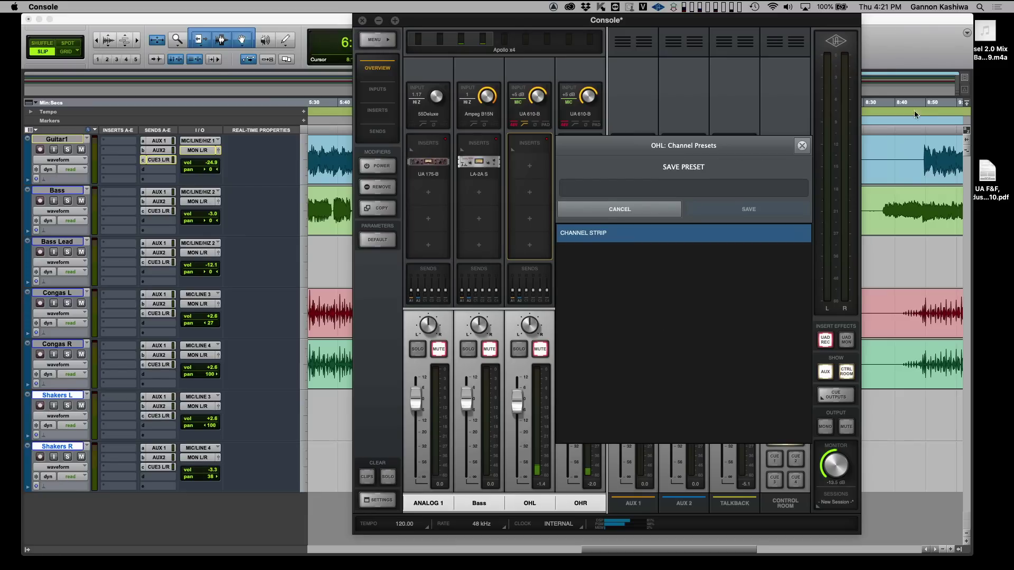
left_click(801, 146)
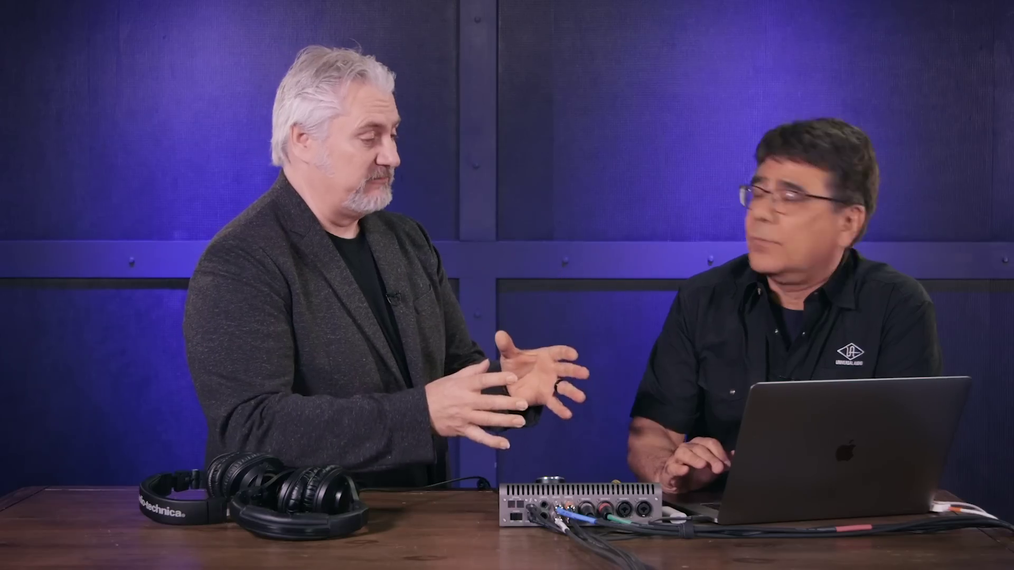
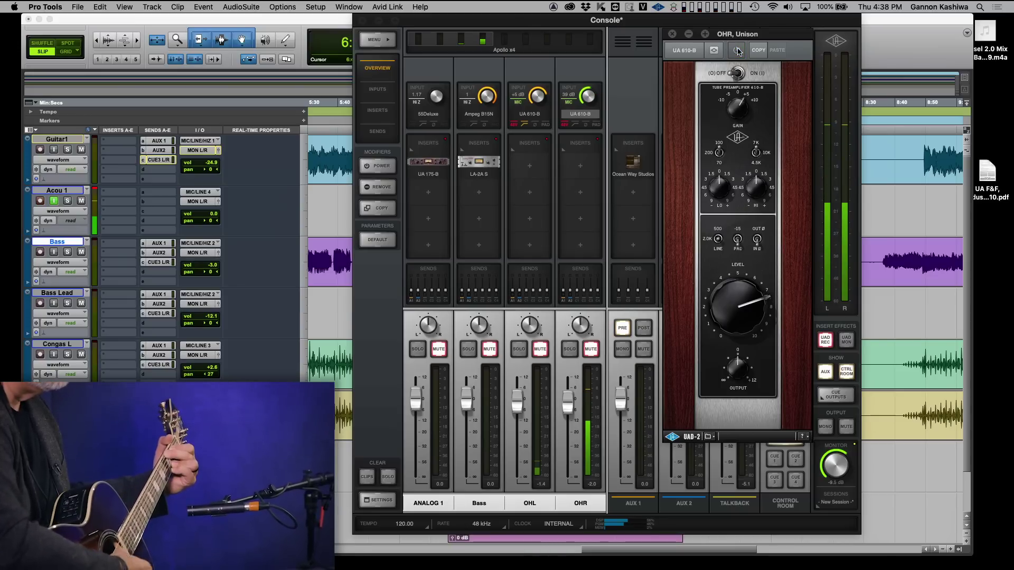
Turn on the UA 610-B Unison preamp on the OHR channel
left_click(737, 50)
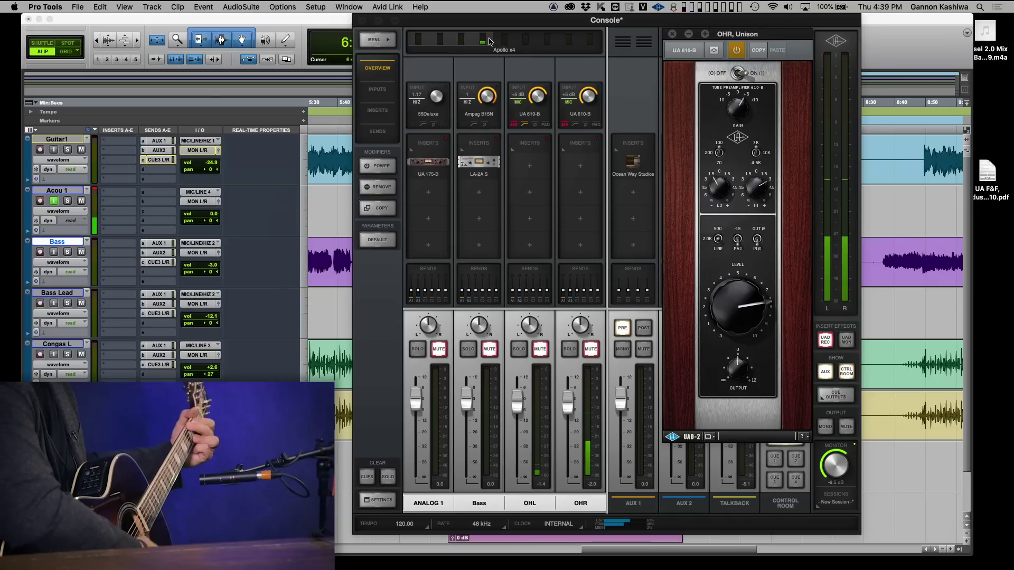
Switch to Pro Tools and, during the Acou 1 recording, set the Shakers L level to -15.6 dB and the Bass level to -0.6 dB
left_click(321, 24)
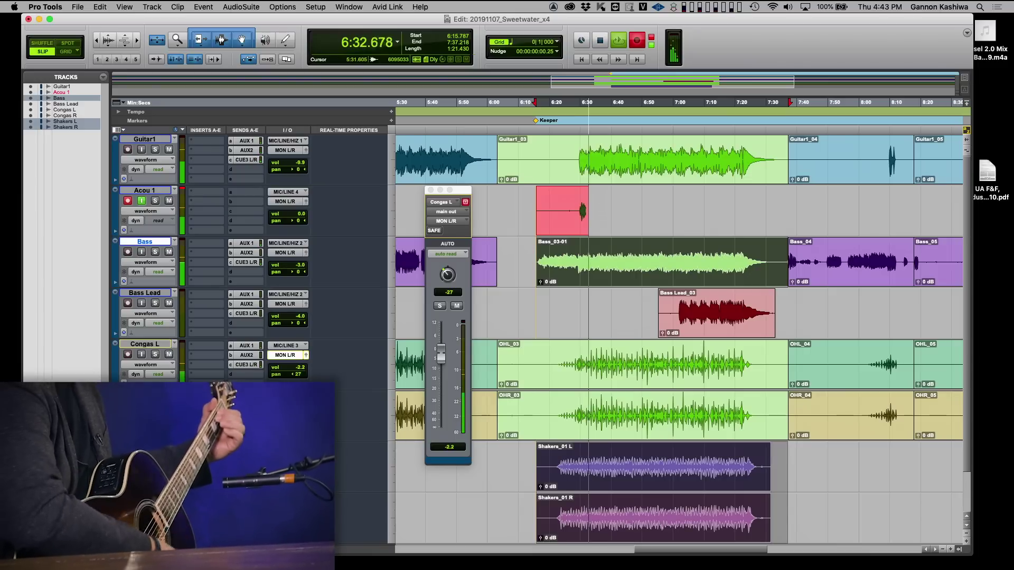
left_click(437, 372)
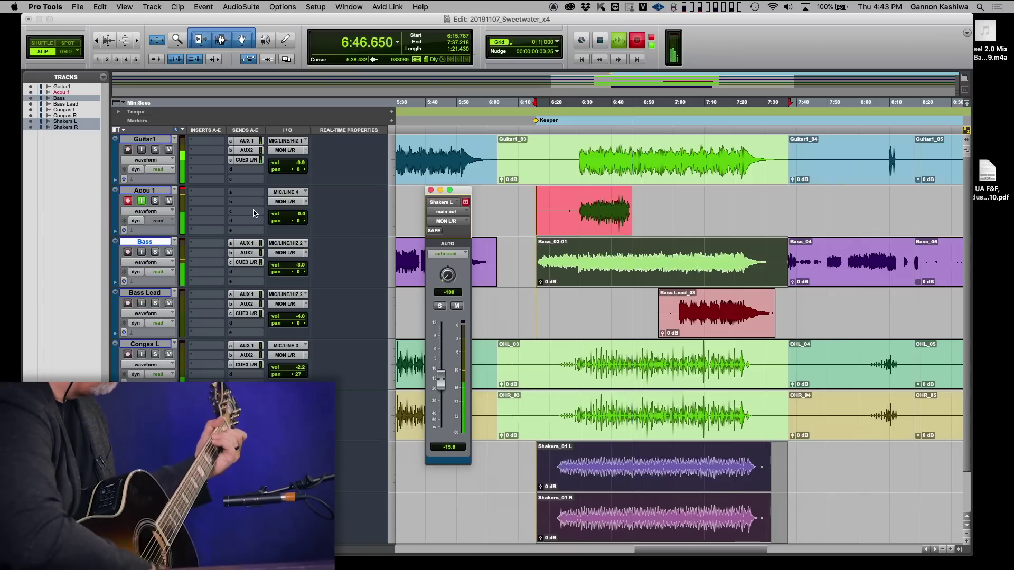
left_click(306, 253)
left_click_drag(443, 357, 444, 357)
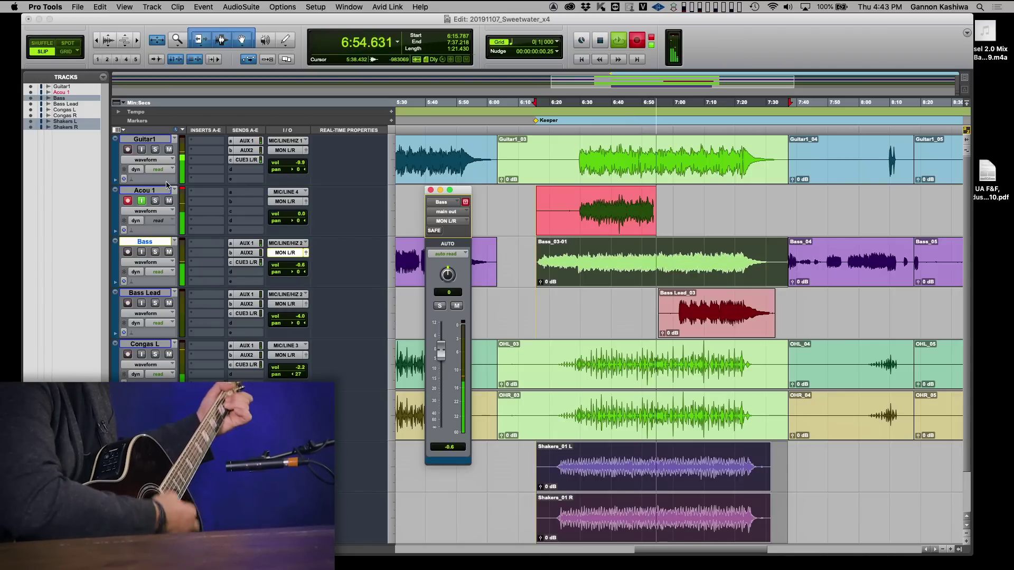
Clear the Acou 1 clip indicator and set the Bass Lead level to -0.1 dB while recording continues
left_click(182, 206)
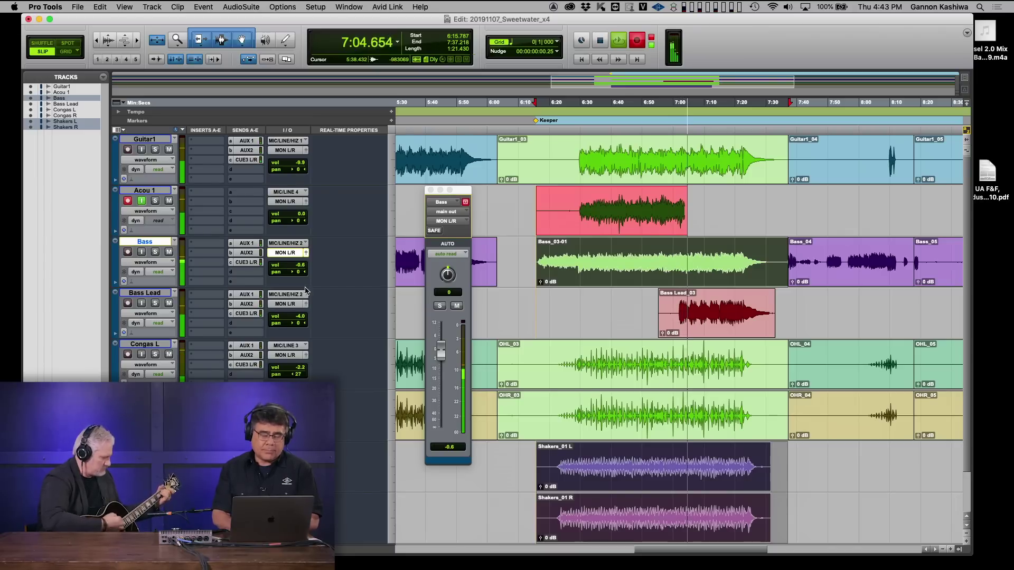
left_click(306, 305)
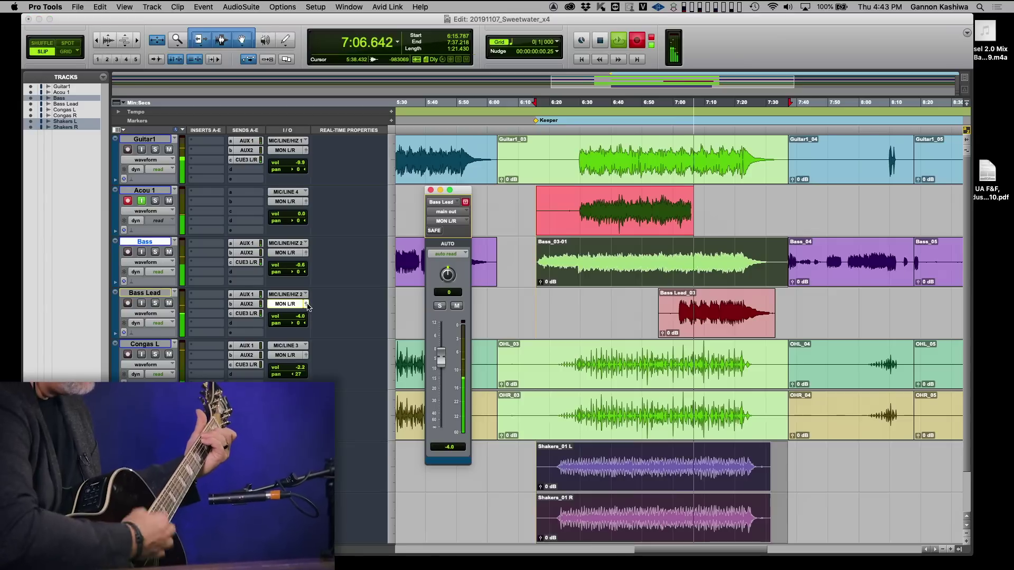
left_click_drag(441, 355, 441, 351)
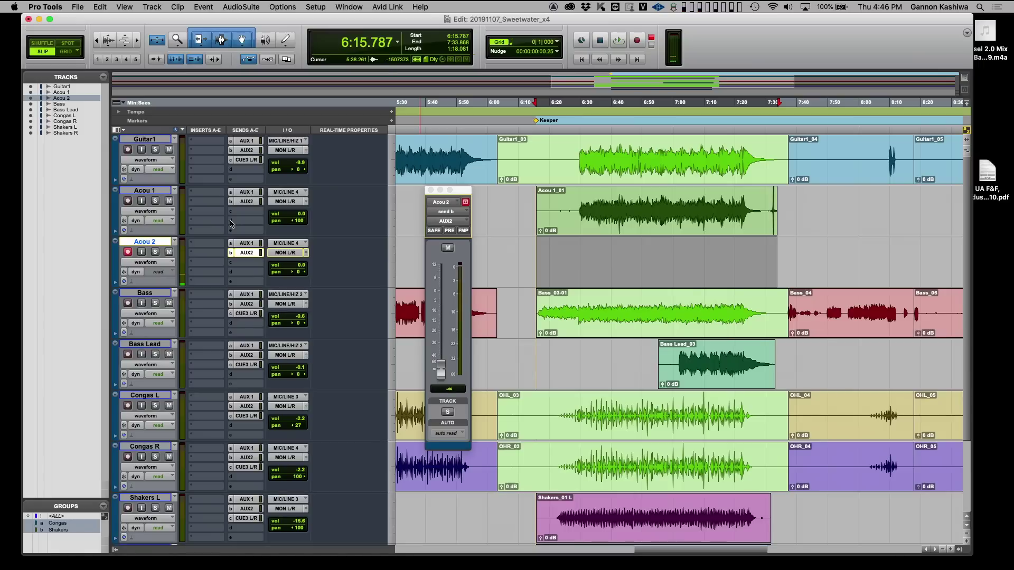
Switch to Console to check the OHR channel's UA 610-B preamp, and pan Acou 2 to 100 right in Pro Tools
key("super+Tab")
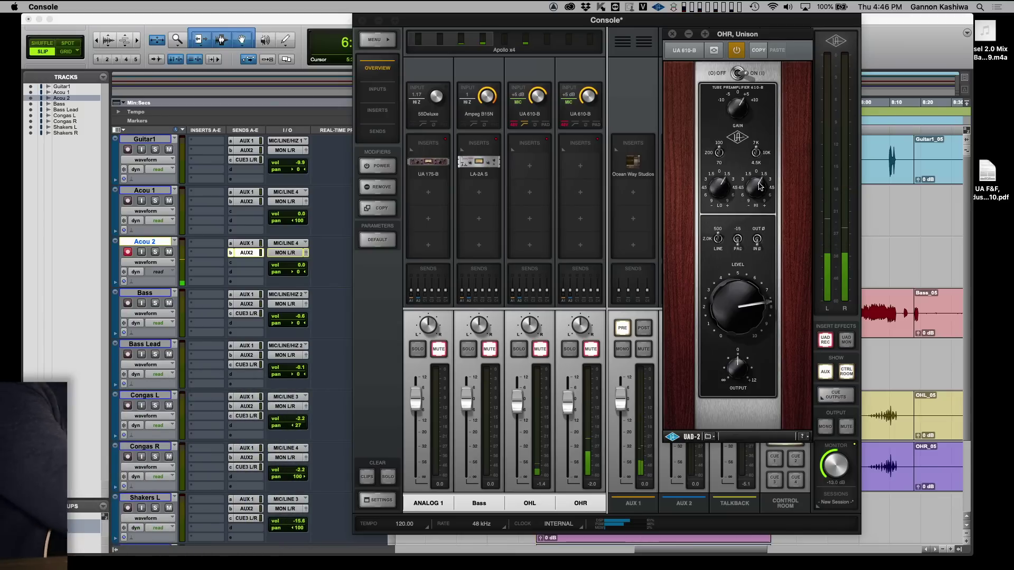
left_click(286, 274)
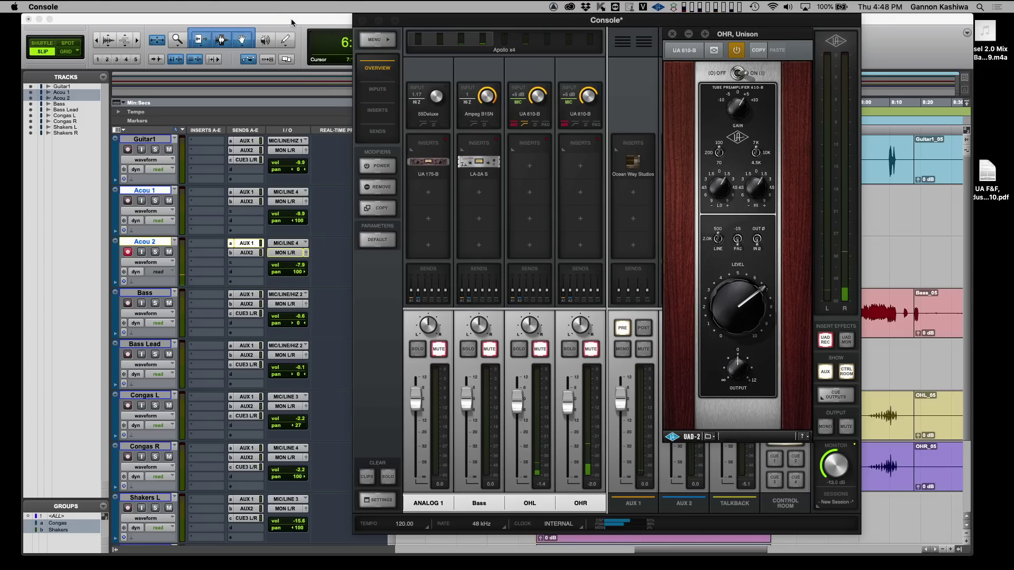
left_click(293, 23)
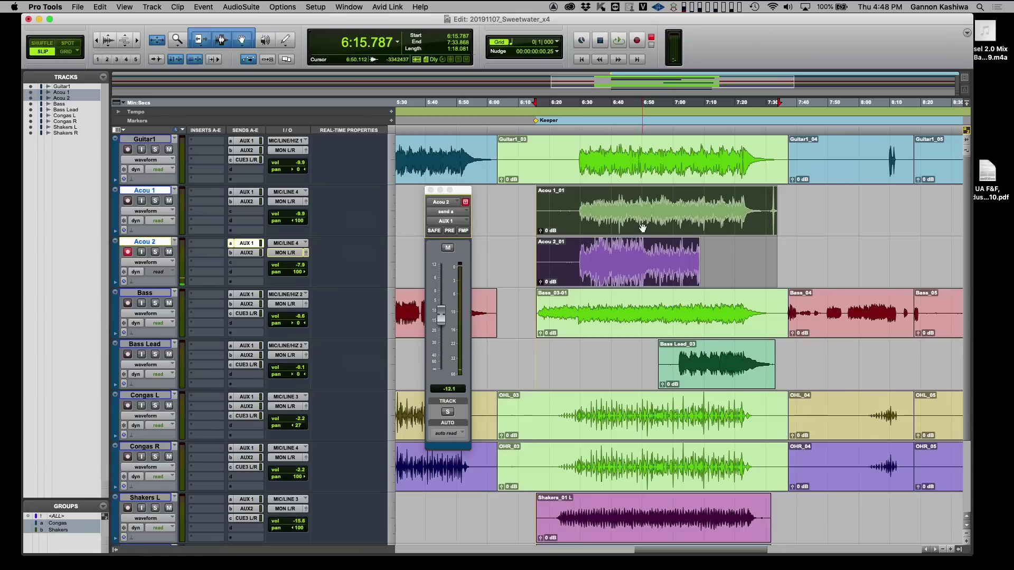
Record a new take on Acou 2 and, while it runs, set the Acou 2 volume to -1.3 dB and Bass Lead to -0.1 dB
key("super+space")
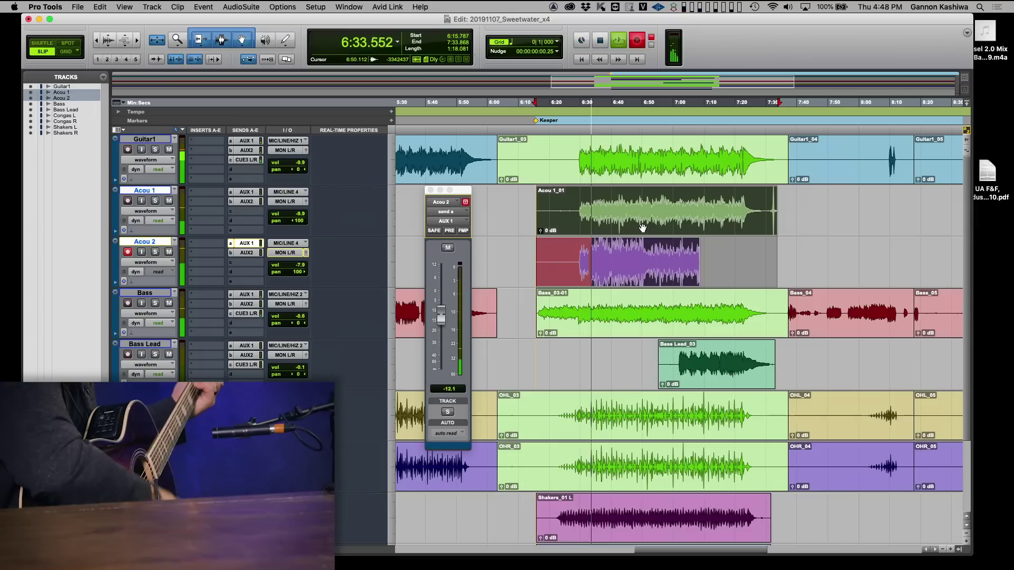
left_click_drag(294, 268, 295, 263)
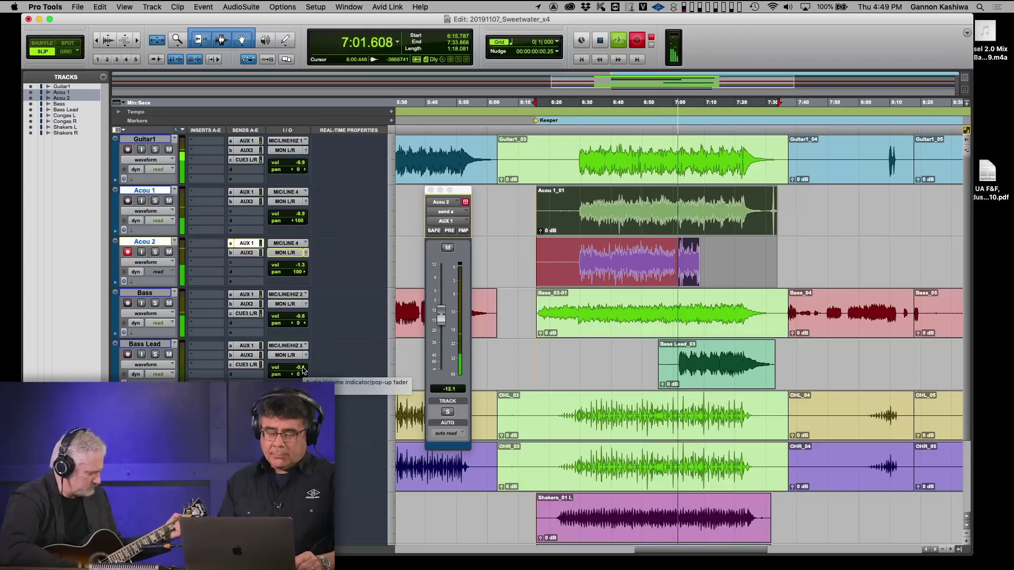
left_click(303, 368)
left_click_drag(304, 368, 304, 372)
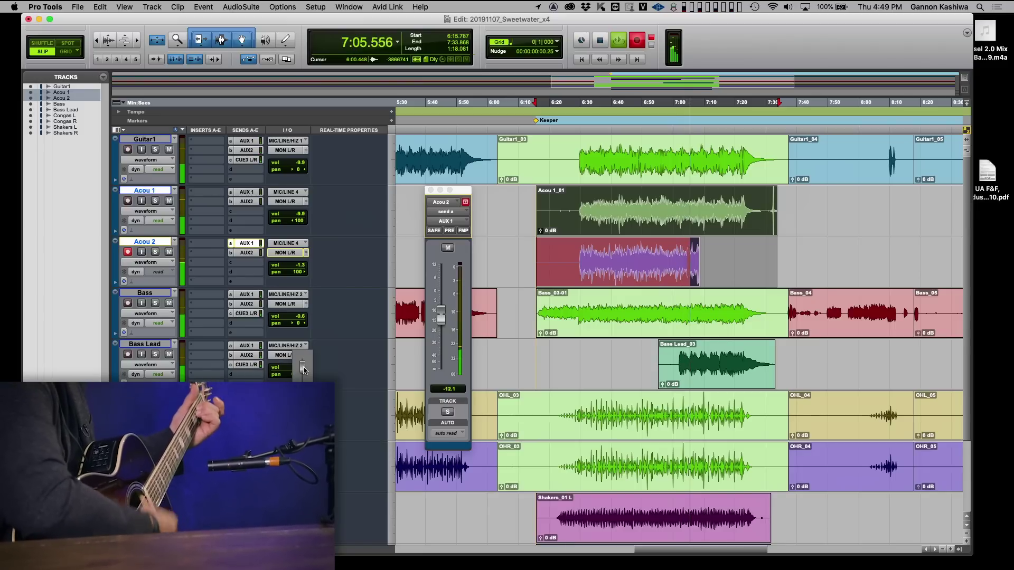
left_click_drag(304, 369, 305, 370)
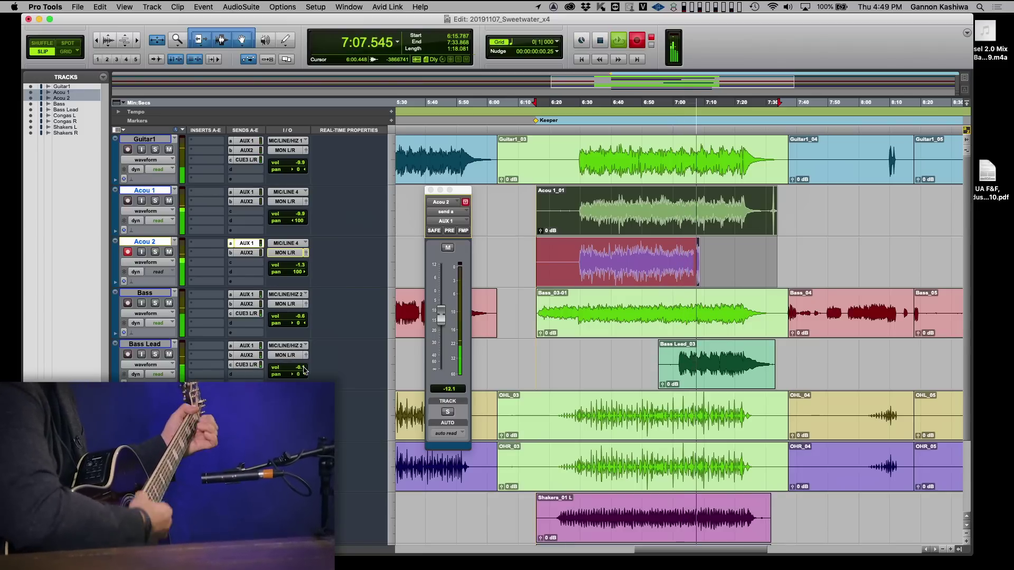
Trim the end of the Acou 1 clip to about 7:30.9, check the remaining tracks and stop recording on Acou 2
left_click_drag(775, 205, 767, 205)
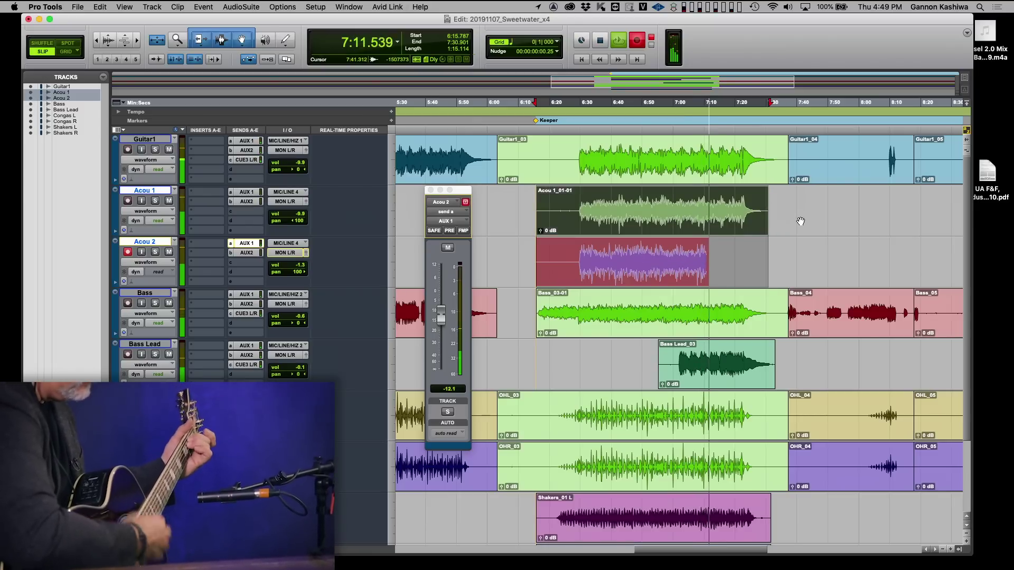
scroll(784, 260, "down", 2)
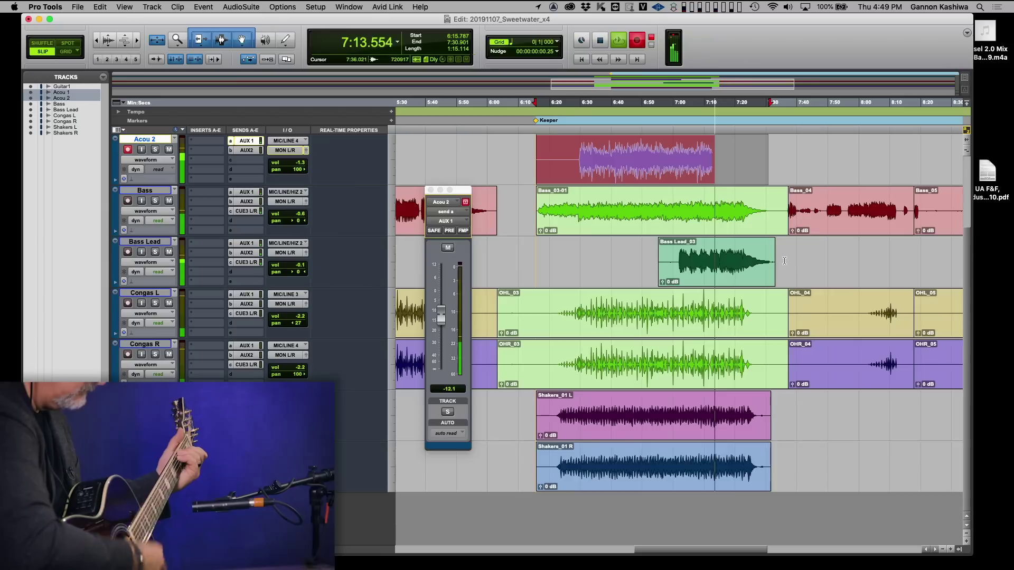
scroll(784, 260, "up", 2)
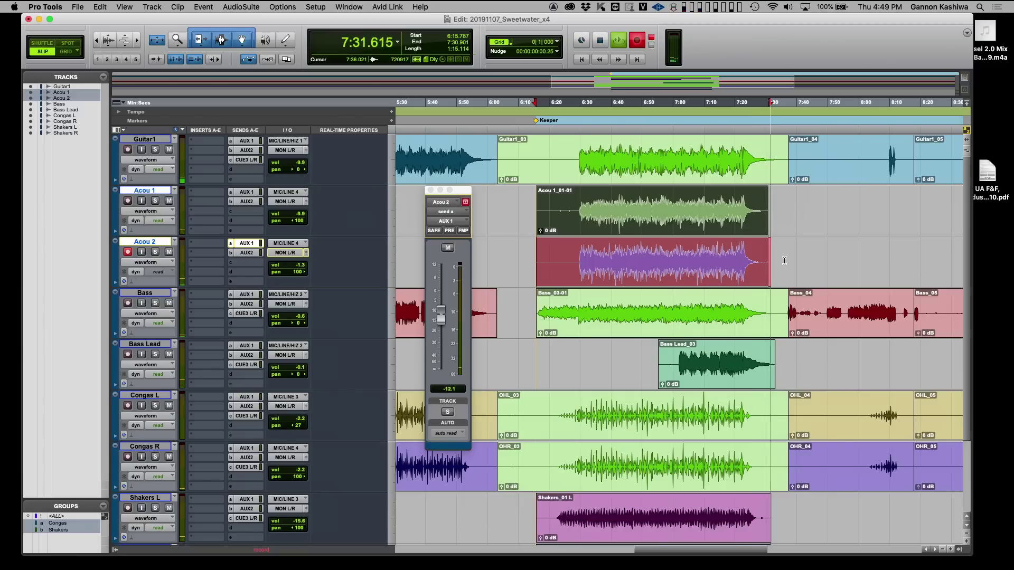
key("space")
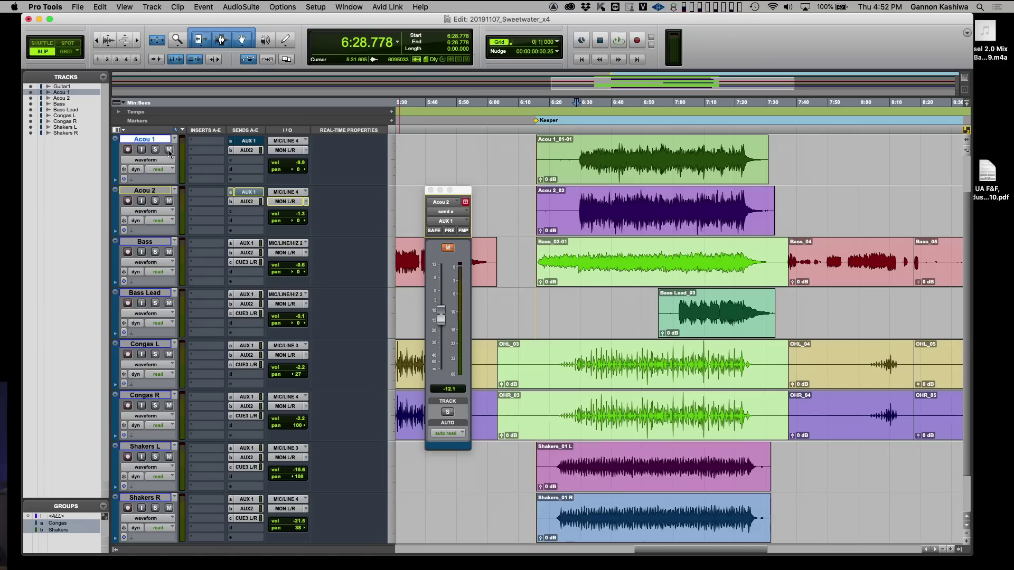
Play back the two acoustic tracks soloed in turn, setting the Acou 1 volume to -3.3 dB and Acou 2 to -4.6 dB
left_click(155, 150)
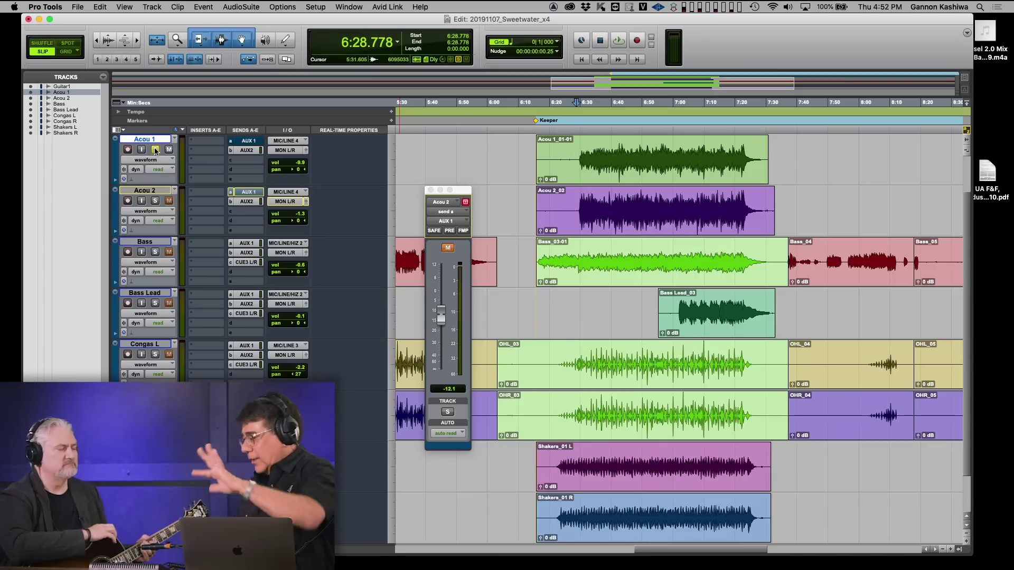
key("space")
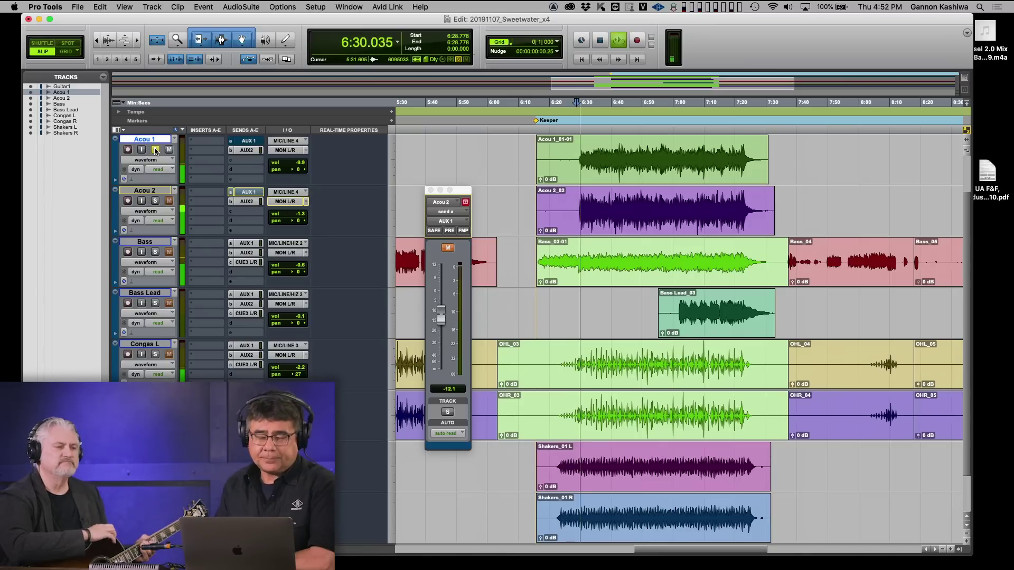
left_click(155, 150)
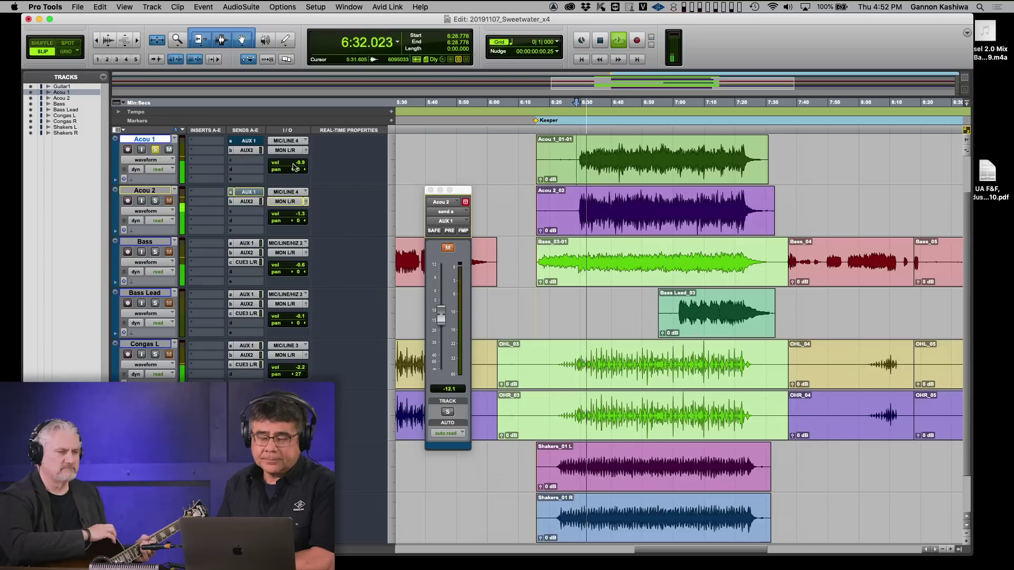
left_click(292, 163)
left_click_drag(293, 162, 294, 157)
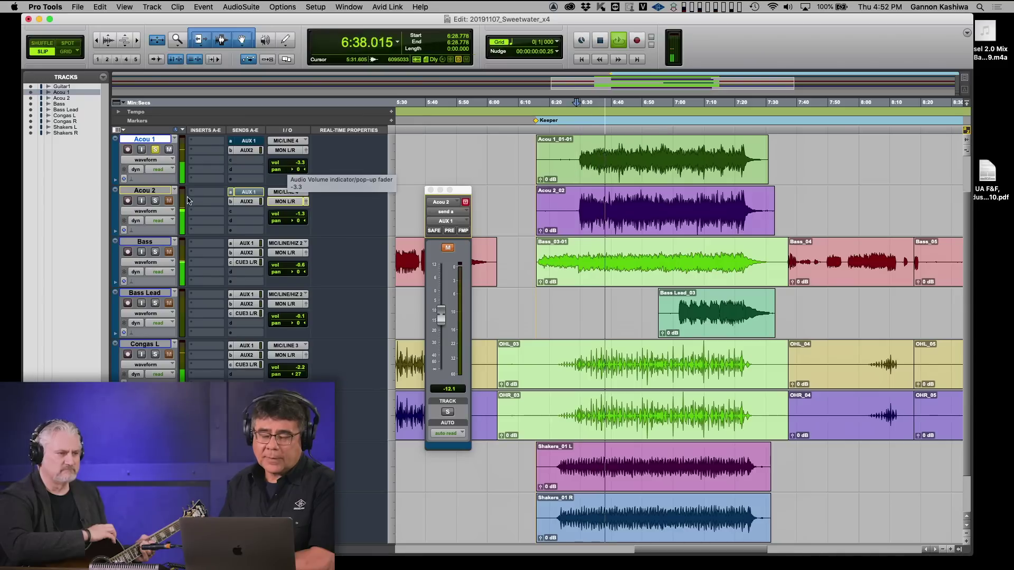
left_click(155, 201)
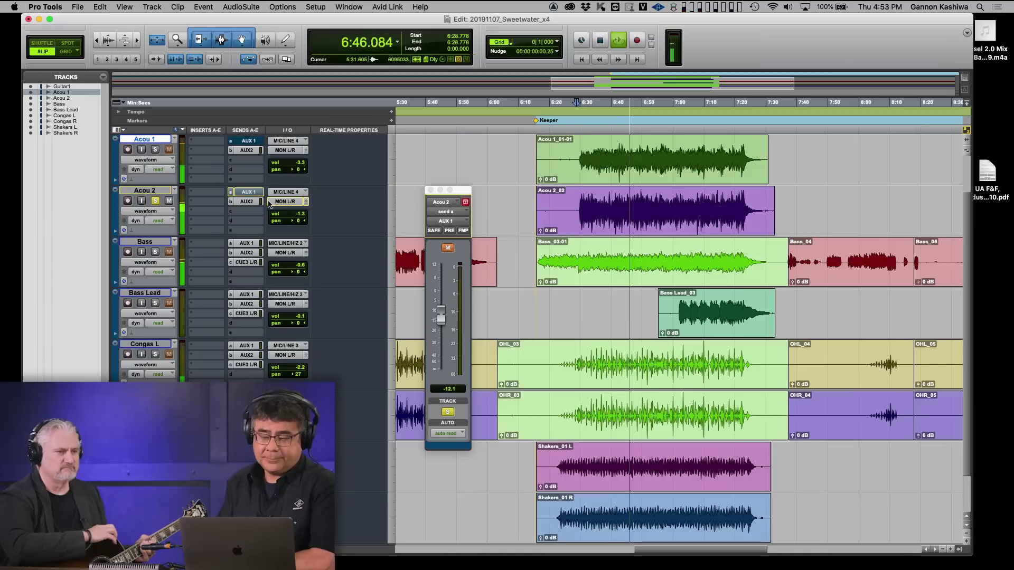
left_click_drag(280, 213, 282, 220)
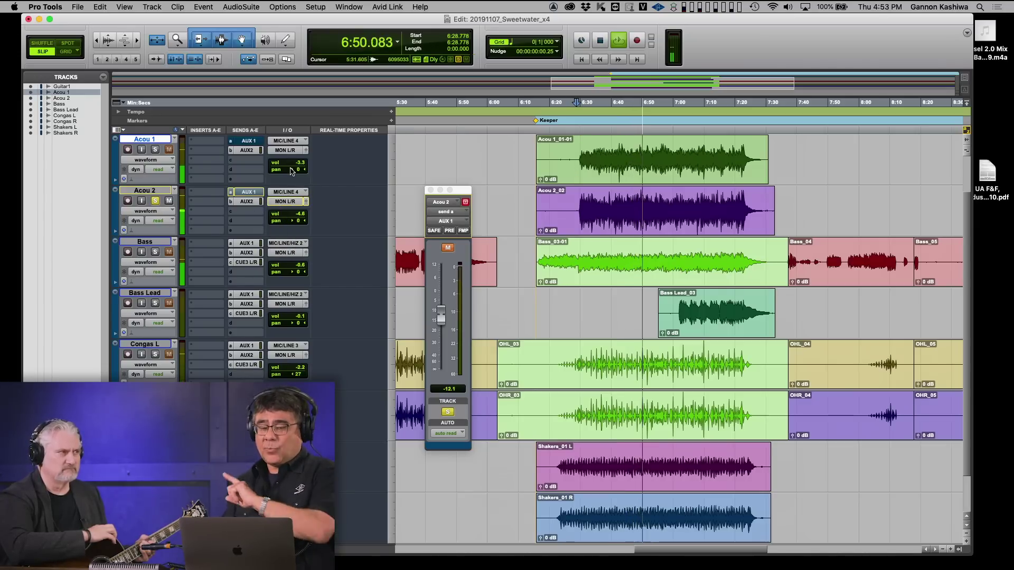
Pan Acou 2 to 100 right and Acou 1 to 100 left, solo both tracks together and stop playback
left_click_drag(290, 167, 327, 211)
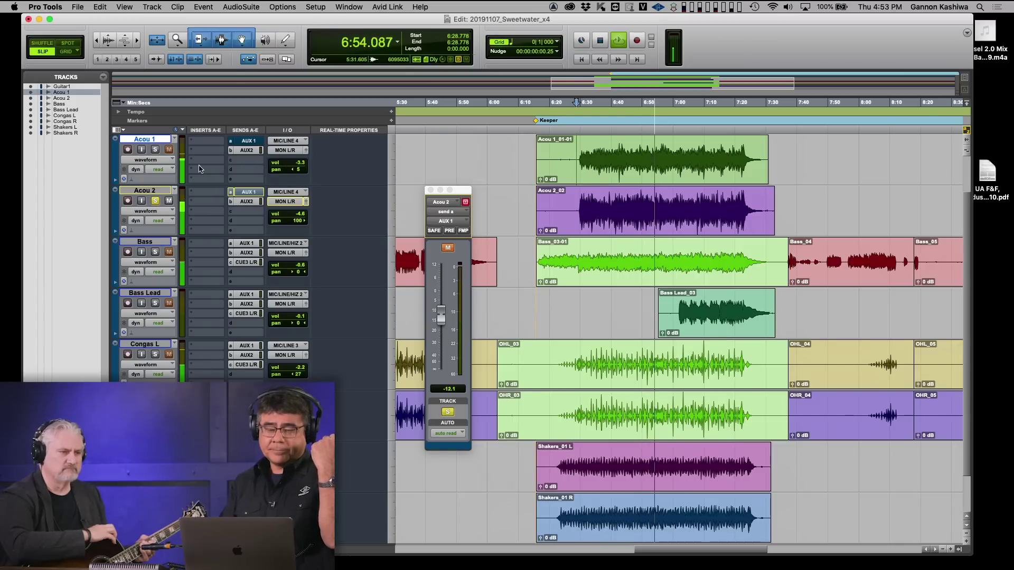
key("shift+s")
left_click_drag(279, 175, 251, 172)
key("shift+s")
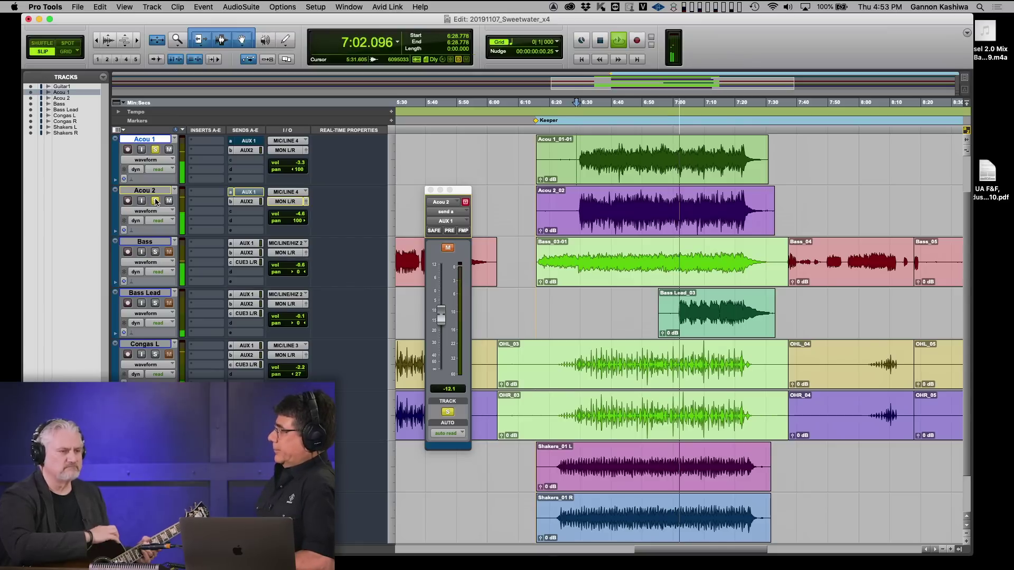
key("space")
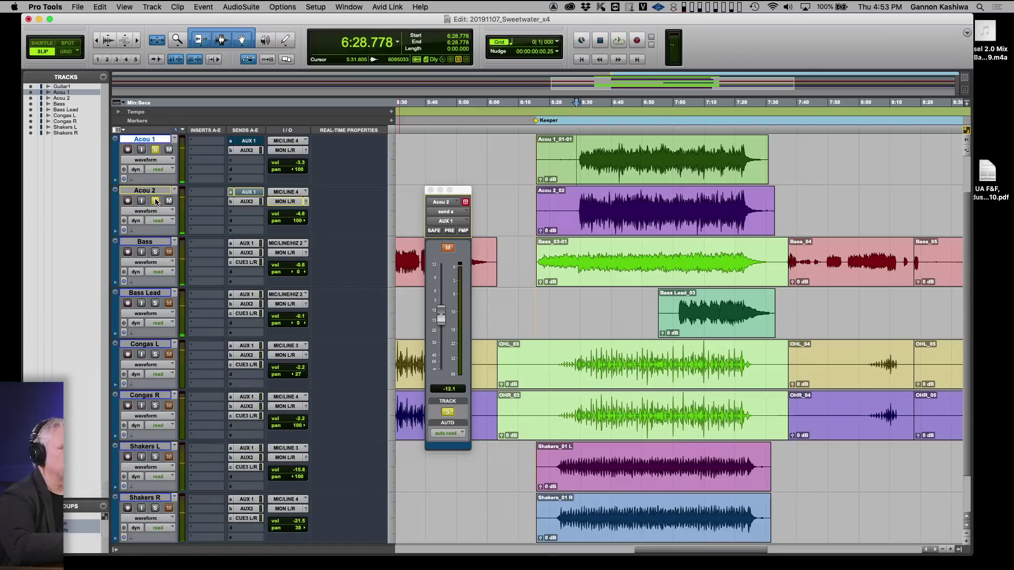